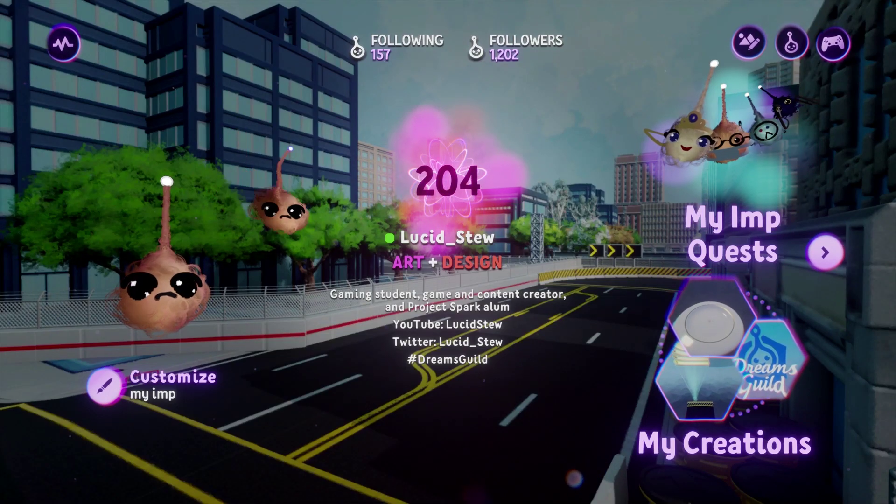
From My Creations, start fresh and create a new empty scene
click(740, 391)
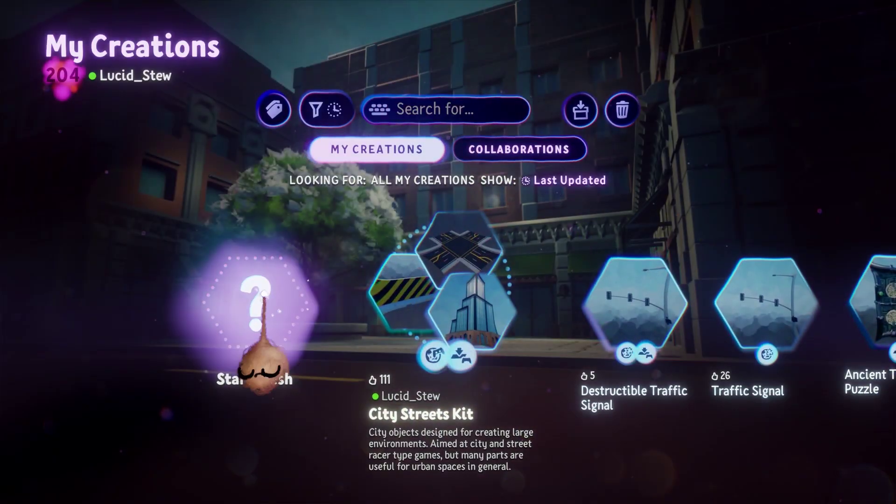
click(255, 304)
click(223, 226)
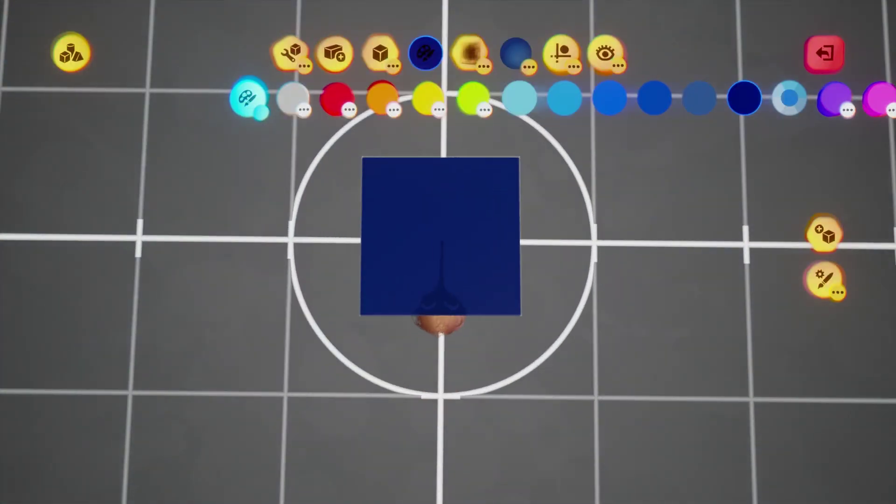
Move the cube aside and set the sculpt colour to a mixed pale grey-blue tone, after trying reddish shades
drag(440, 319, 382, 311)
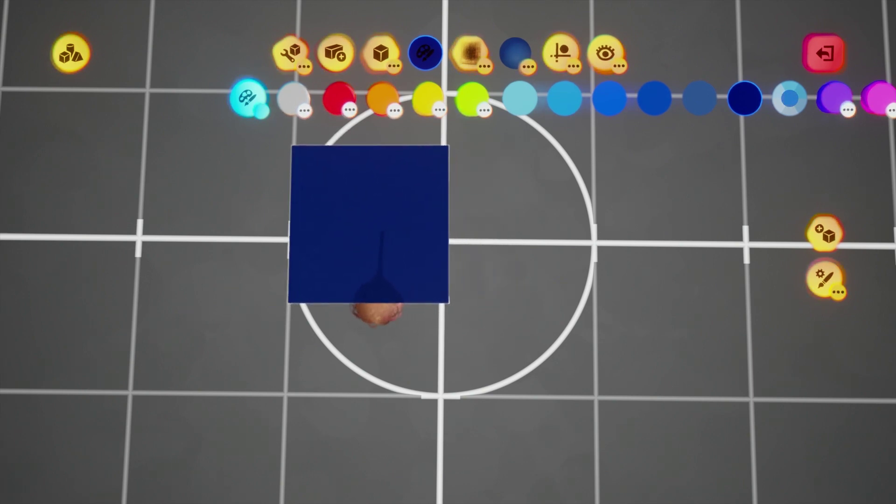
click(246, 99)
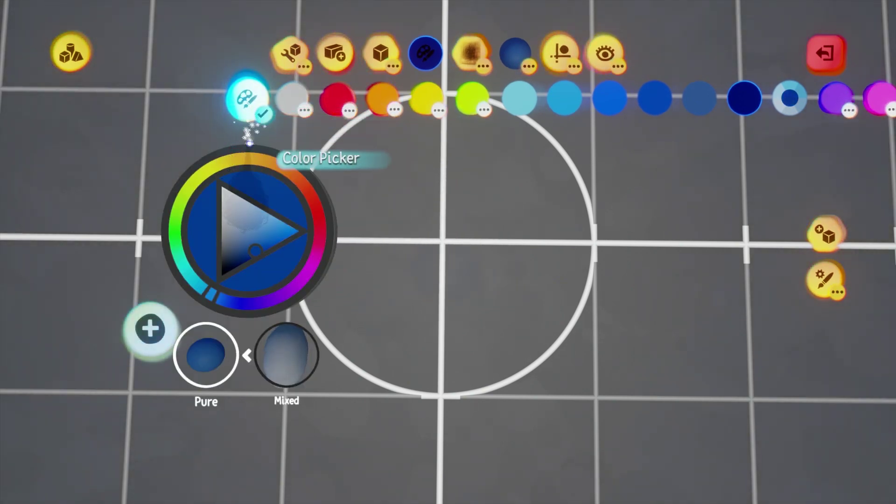
click(280, 359)
click(345, 380)
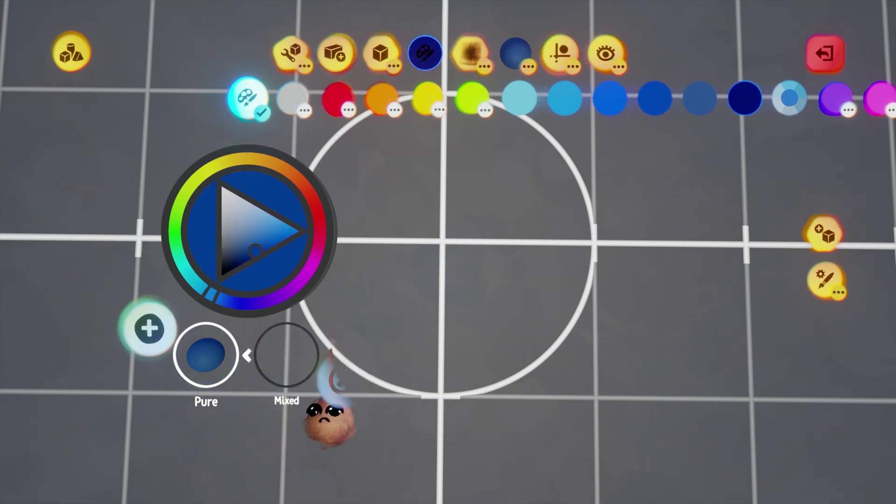
drag(205, 312, 206, 313)
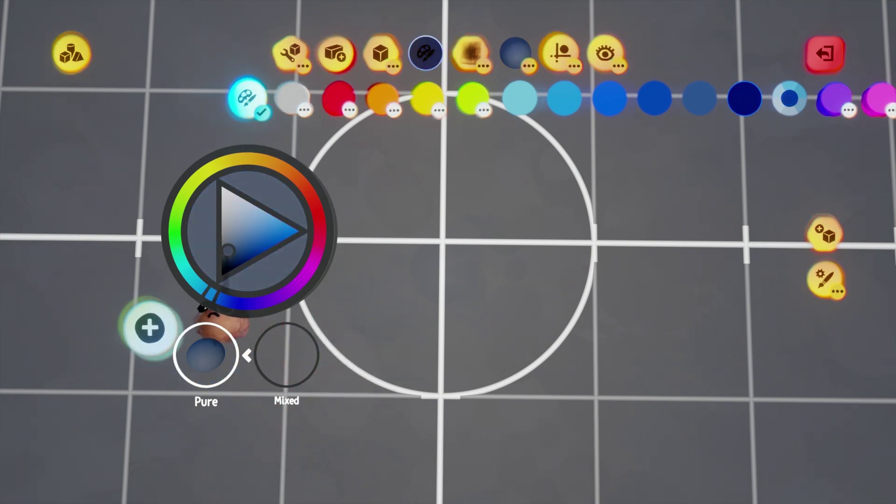
click(285, 359)
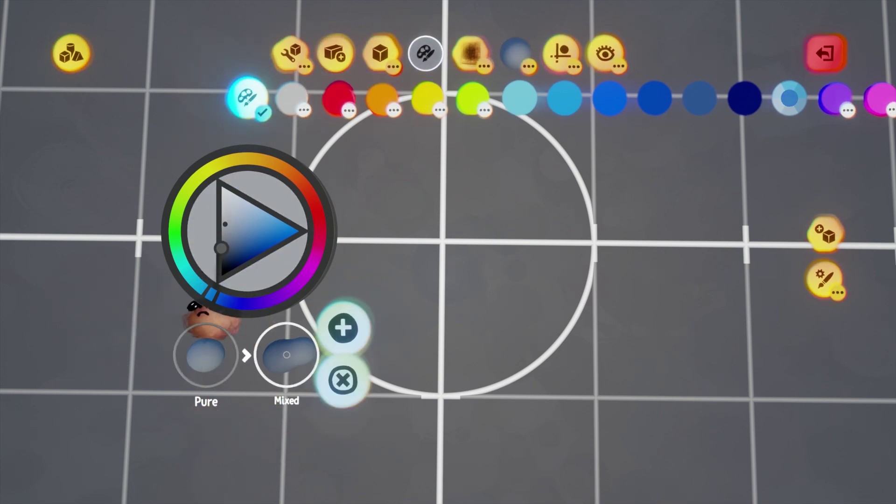
click(337, 98)
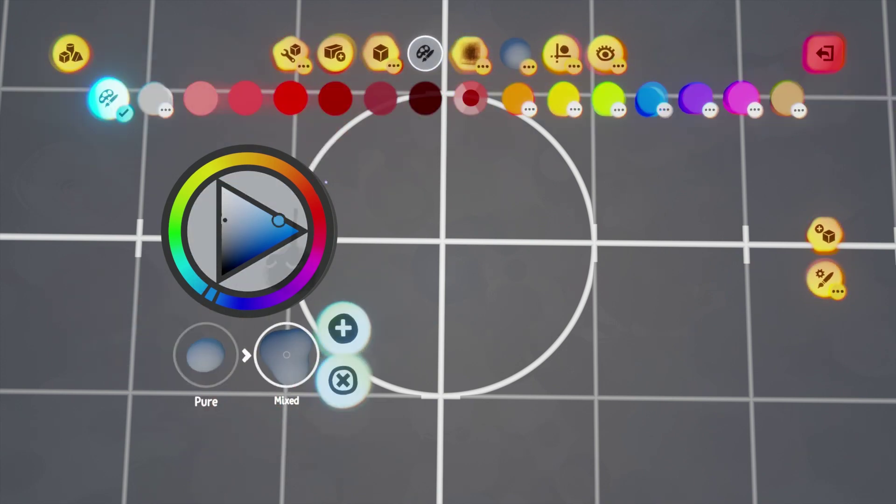
click(286, 355)
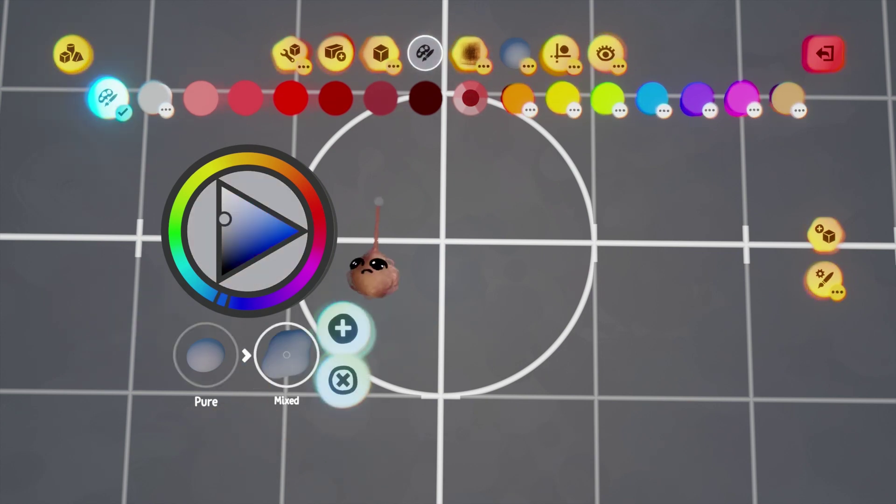
click(205, 355)
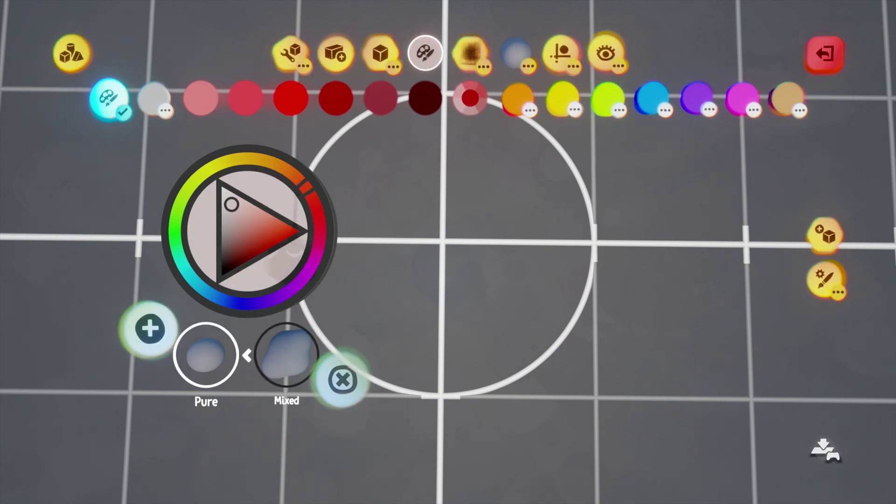
click(287, 361)
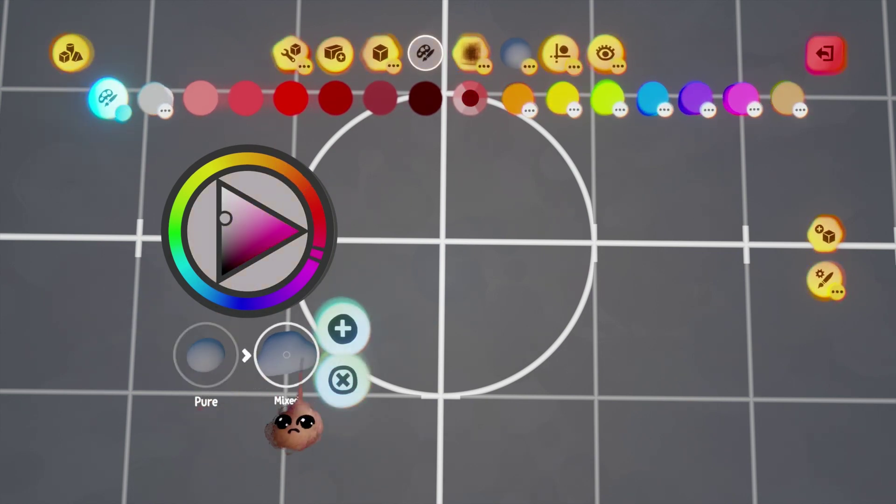
key(Escape)
Stamp a sphere at the grid centre, check it from a low angle, and finish sculpting
click(381, 52)
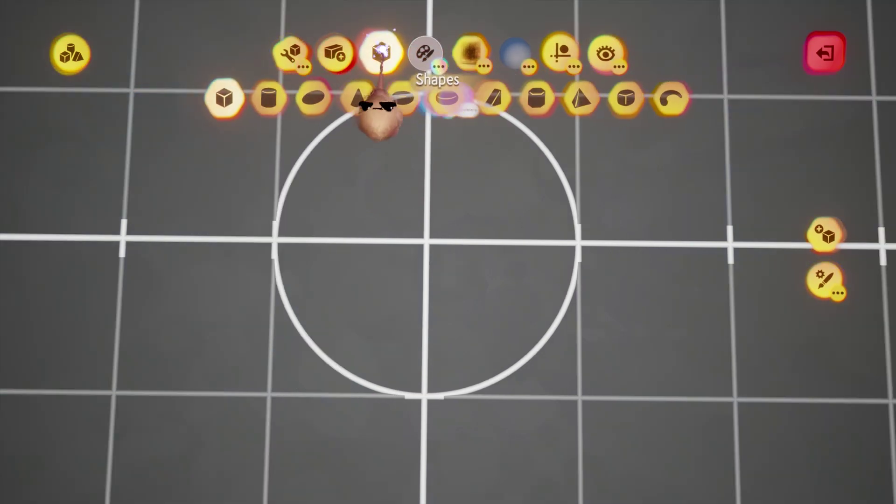
click(313, 98)
scroll(425, 280, up, 3)
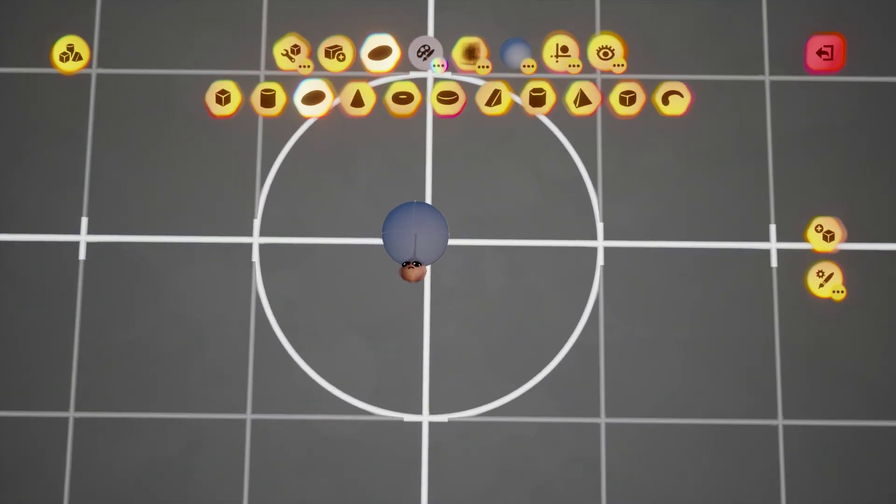
click(433, 280)
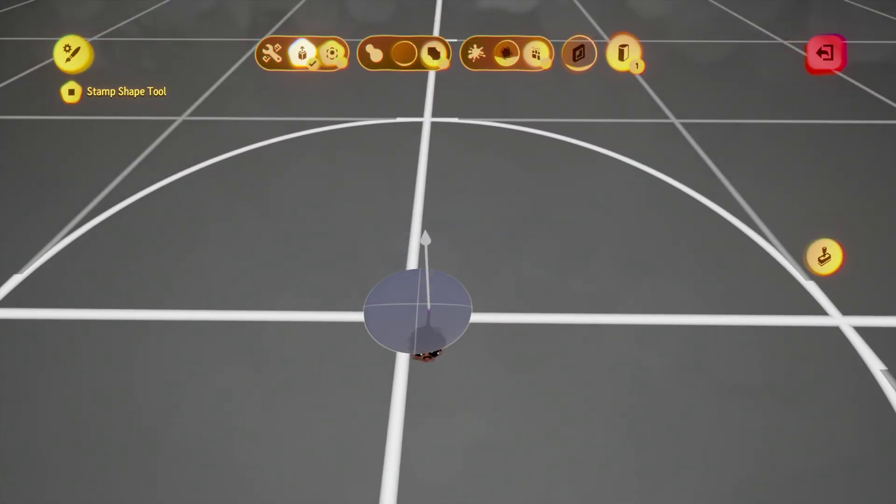
middle_drag(434, 422, 422, 320)
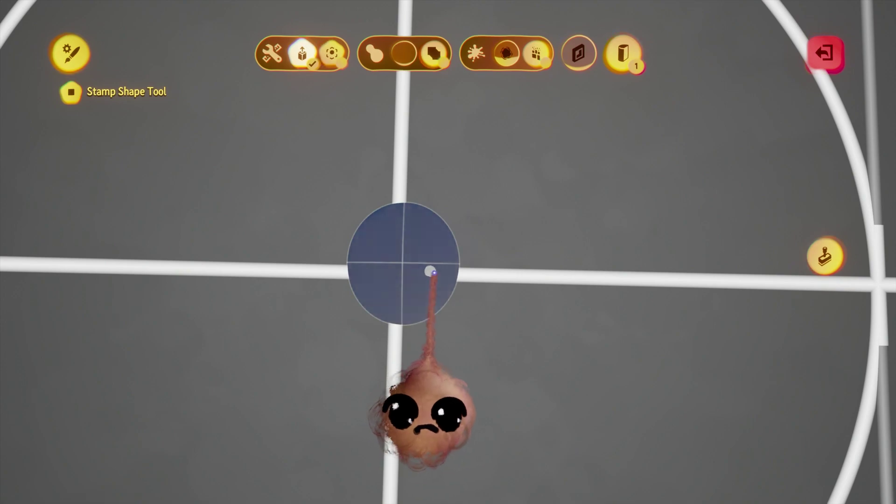
click(821, 257)
Coarsen grid snapping and turn on cloning with live clones in the edit tools
click(422, 109)
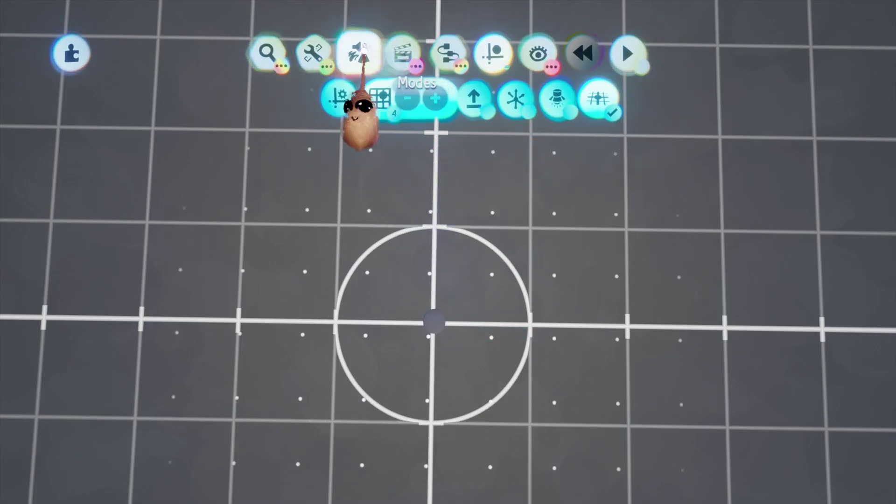
click(366, 69)
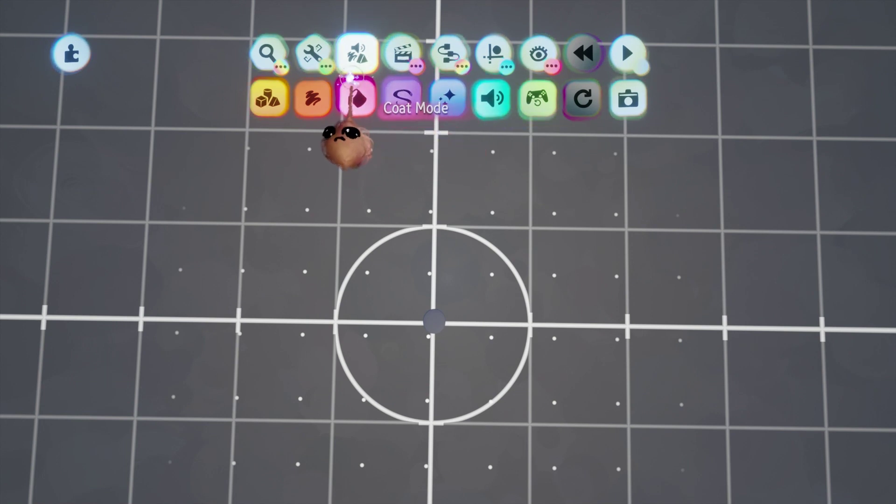
click(312, 53)
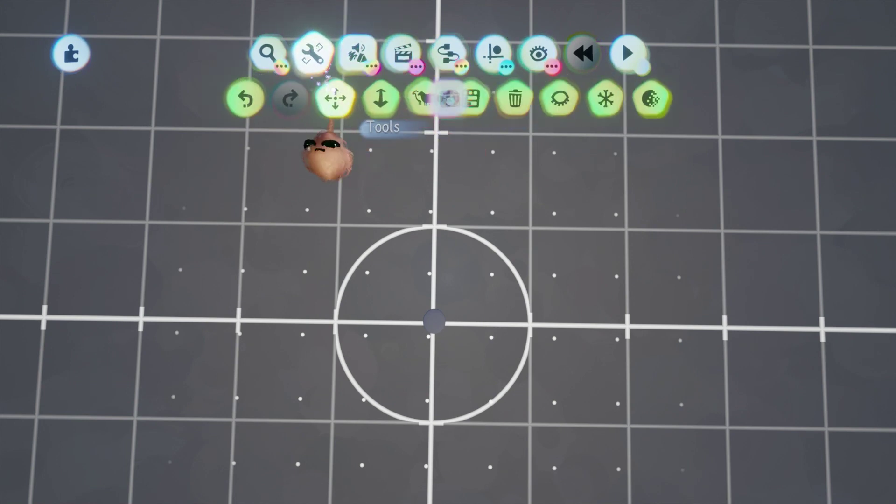
click(423, 99)
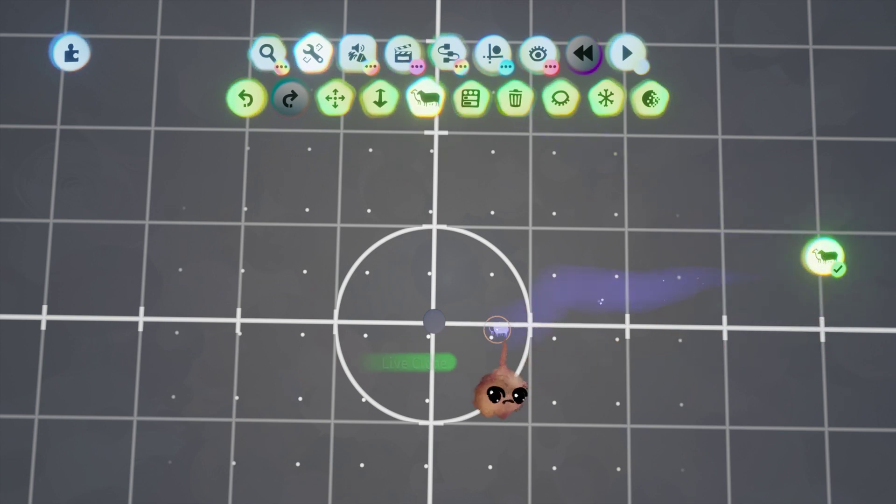
Place live clones of the centre sculpt on the top, right, upper-right and left grid points
drag(434, 321, 433, 274)
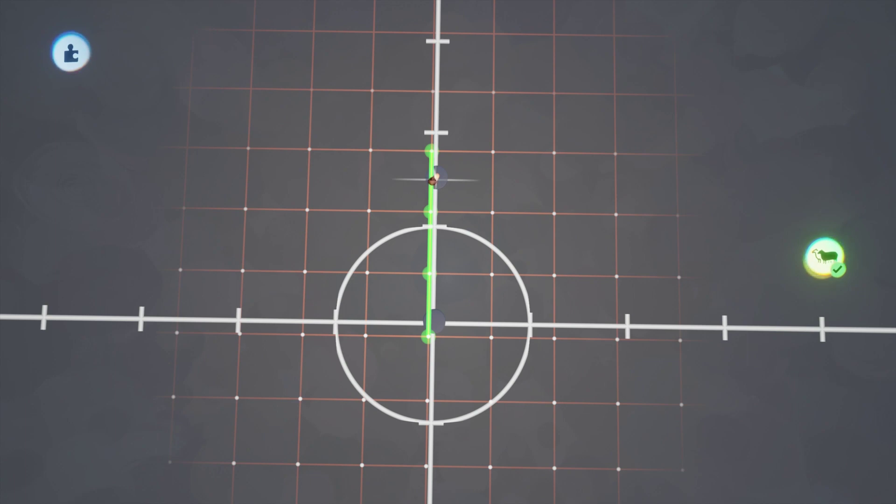
drag(433, 140, 434, 136)
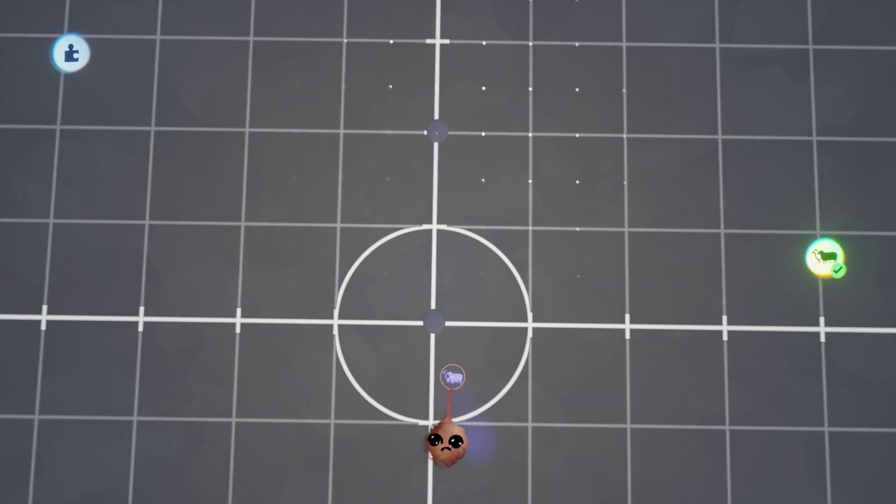
drag(432, 320, 507, 323)
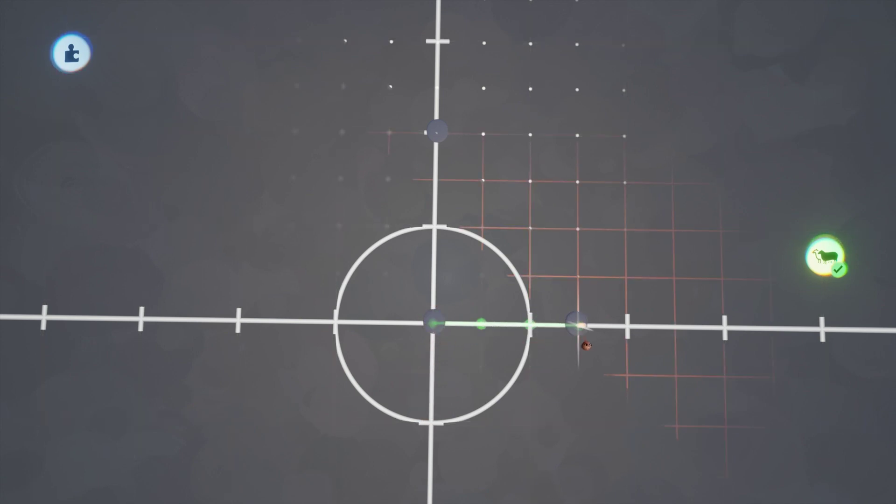
drag(628, 323, 628, 323)
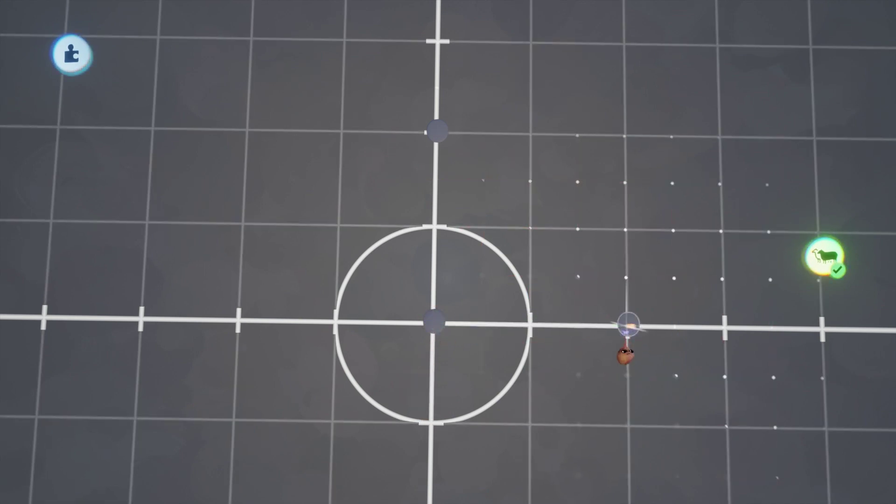
drag(433, 321, 513, 228)
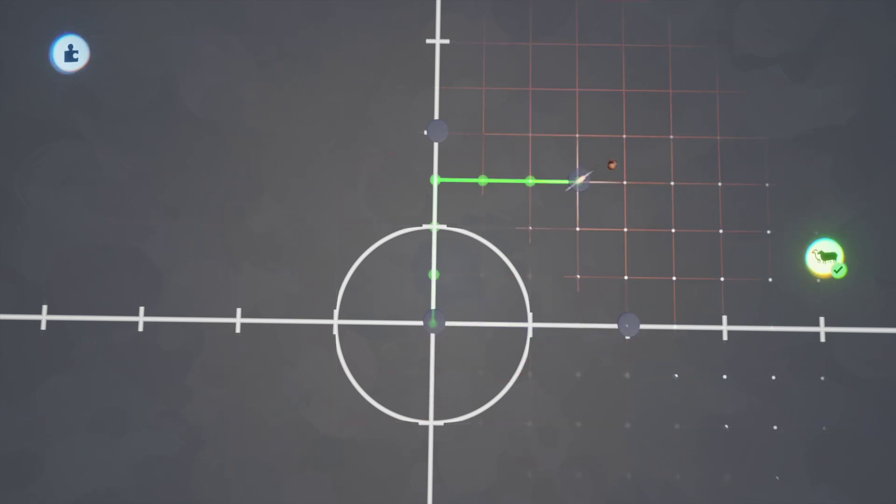
drag(578, 180, 626, 135)
drag(432, 322, 391, 321)
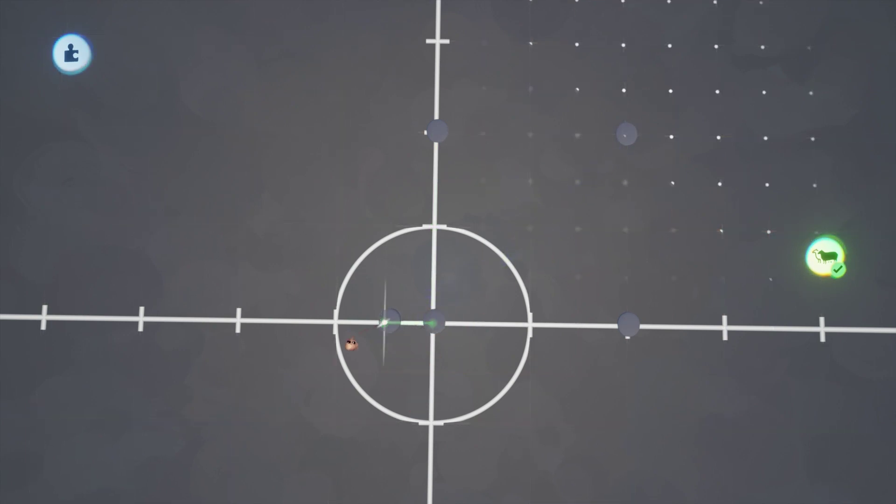
drag(238, 320, 239, 320)
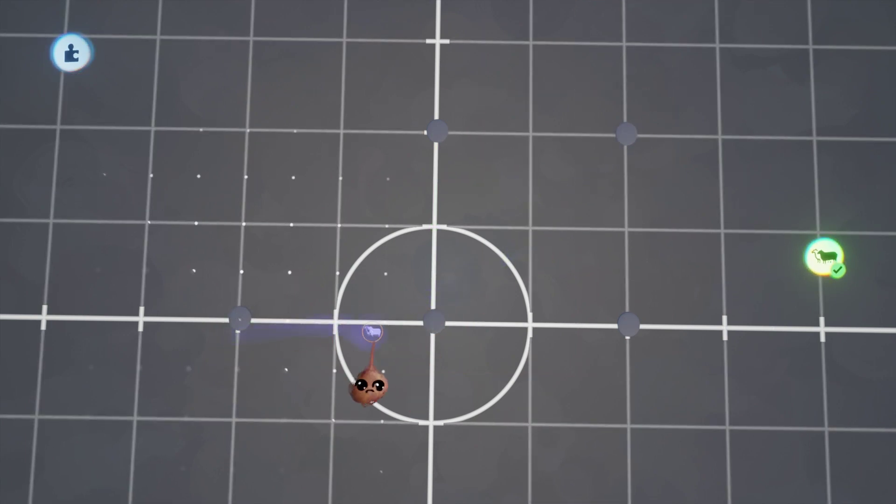
Add clones on the top-left, bottom, bottom-left and bottom-right grid points, then reopen the centre sculpt
drag(428, 322, 338, 224)
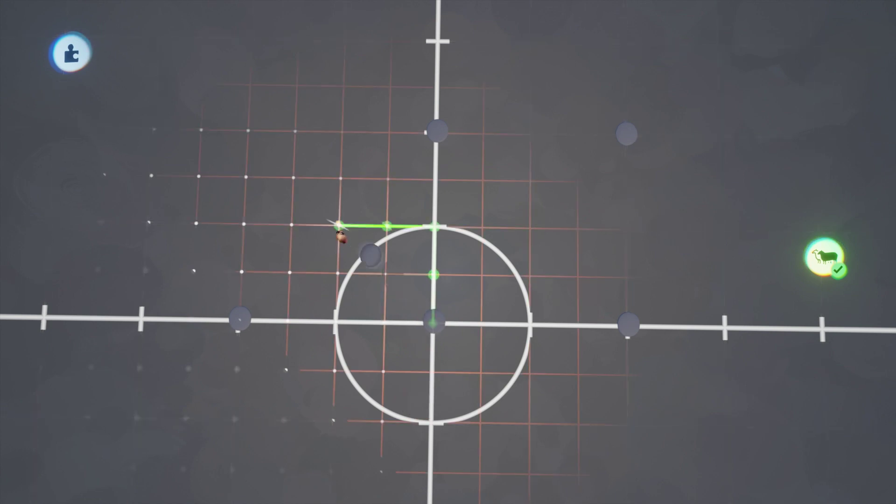
drag(247, 127, 247, 127)
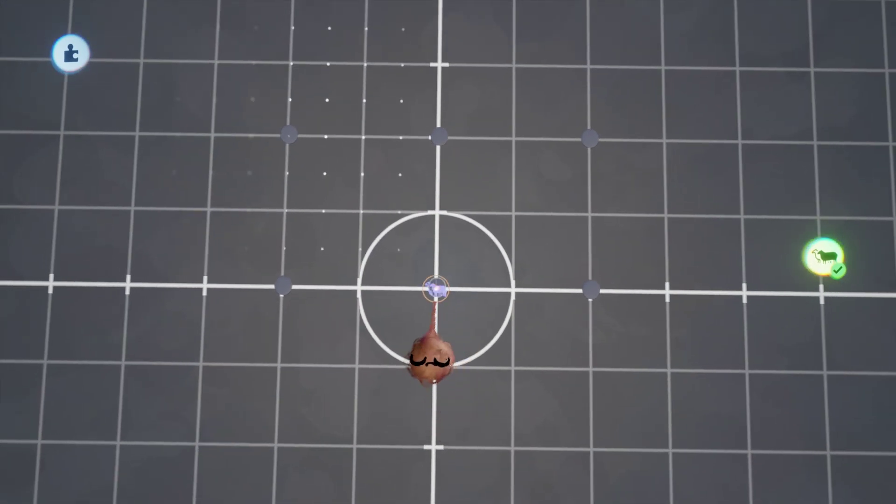
drag(435, 290, 435, 406)
drag(434, 447, 434, 446)
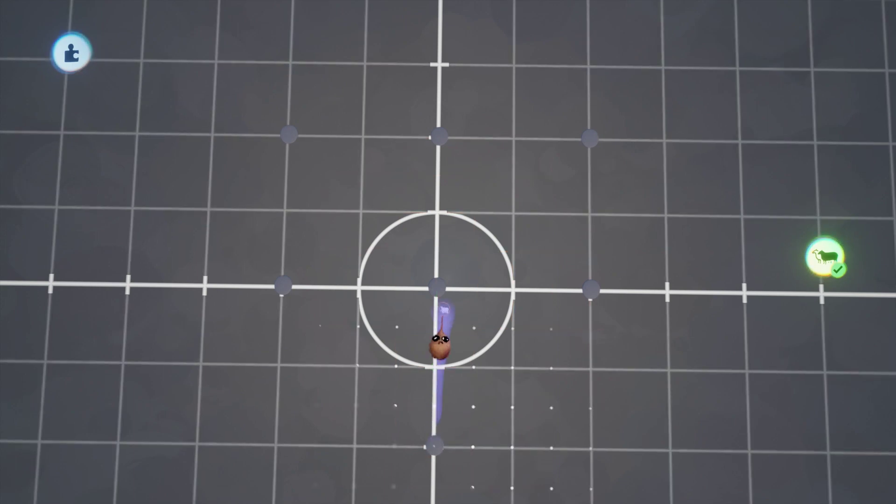
drag(436, 286, 316, 405)
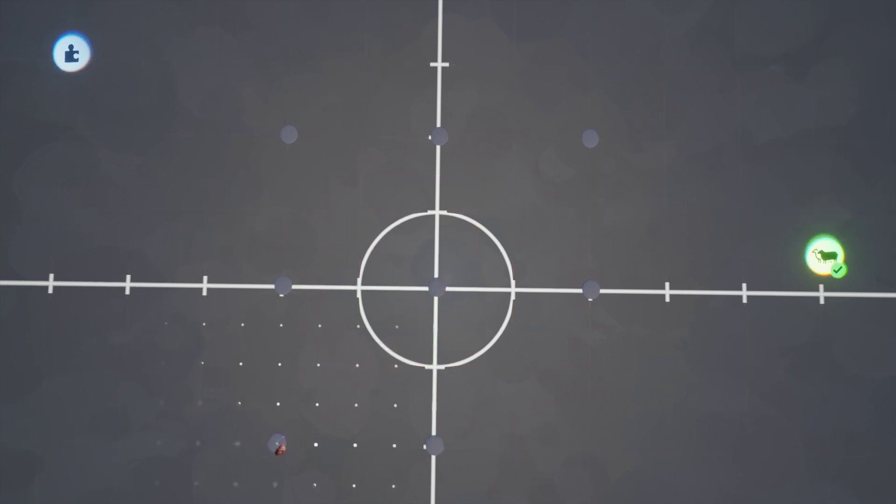
drag(279, 445, 277, 442)
drag(437, 285, 594, 447)
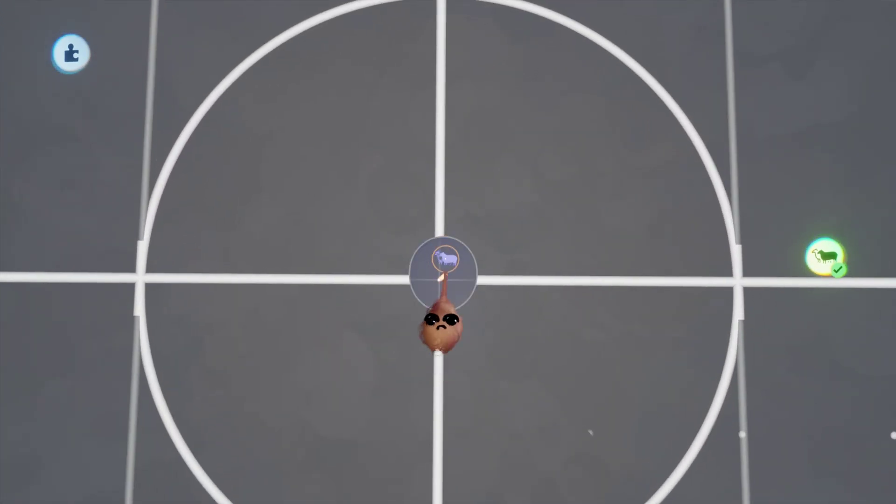
click(441, 298)
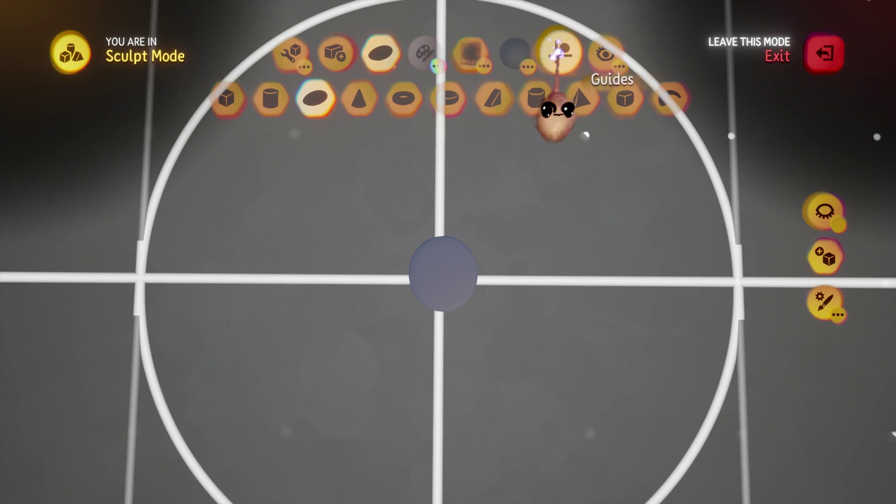
Change the grid snapping setting in the Guides options
click(559, 51)
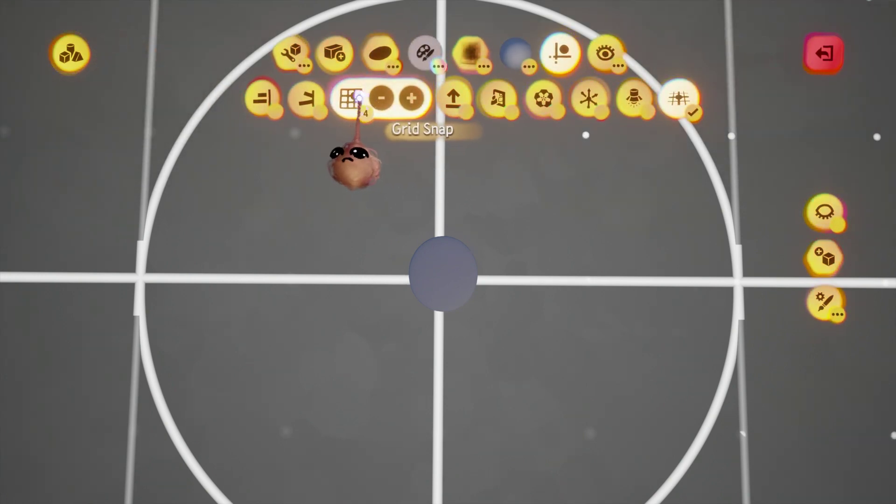
click(356, 98)
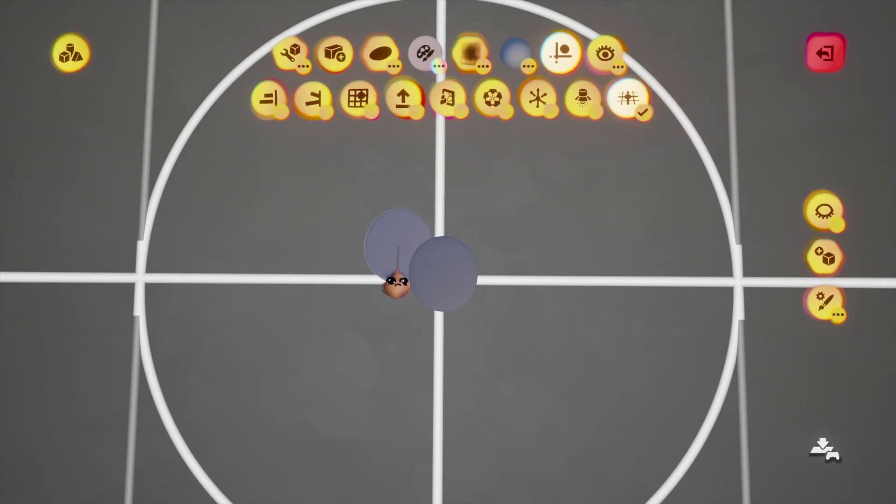
middle_drag(397, 269, 412, 279)
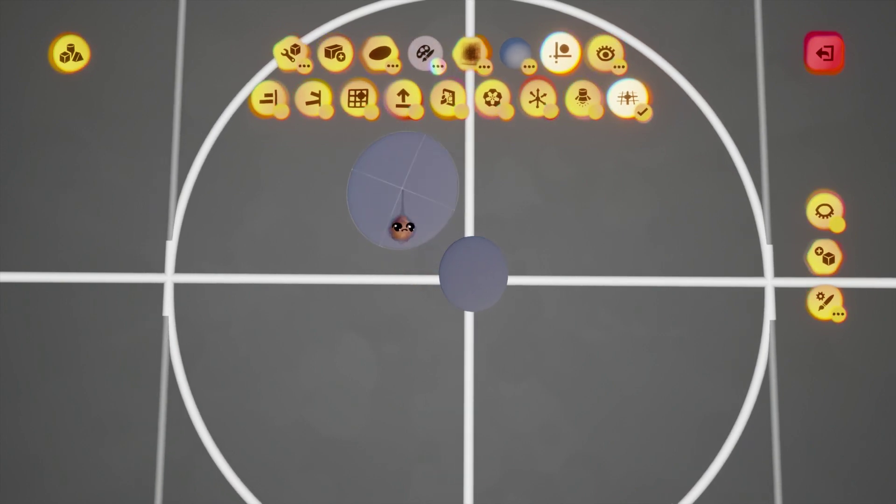
Arrange the larger discs around the centre disc, moving the big one lower in the cluster
middle_drag(417, 252, 413, 311)
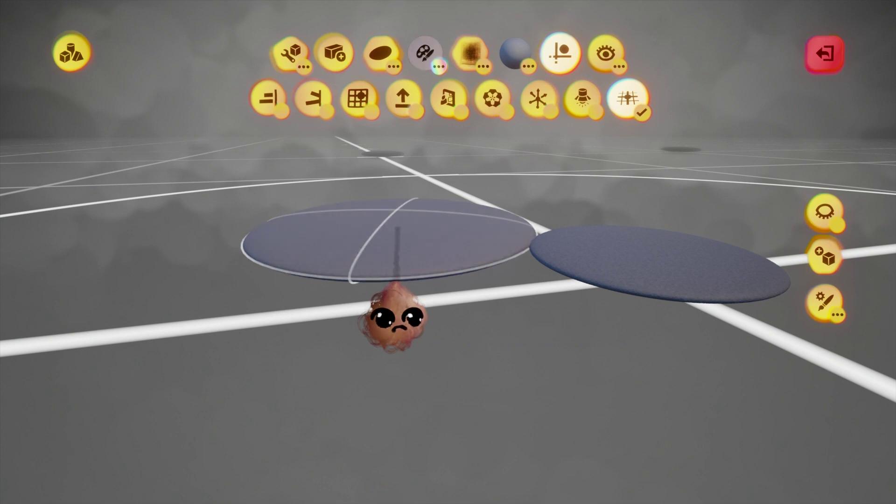
drag(396, 322, 399, 323)
middle_drag(399, 322, 504, 357)
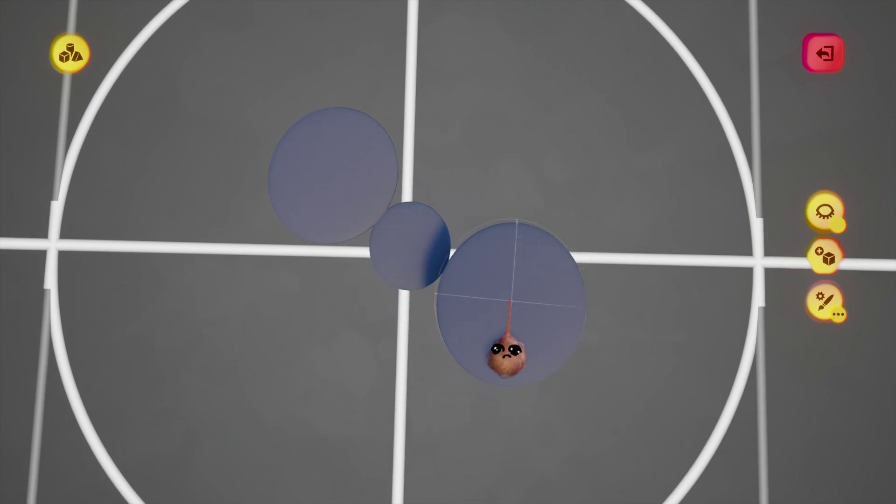
mouse_move(510, 353)
mouse_down()
mouse_move(512, 385)
mouse_move(524, 382)
mouse_move(522, 357)
mouse_up()
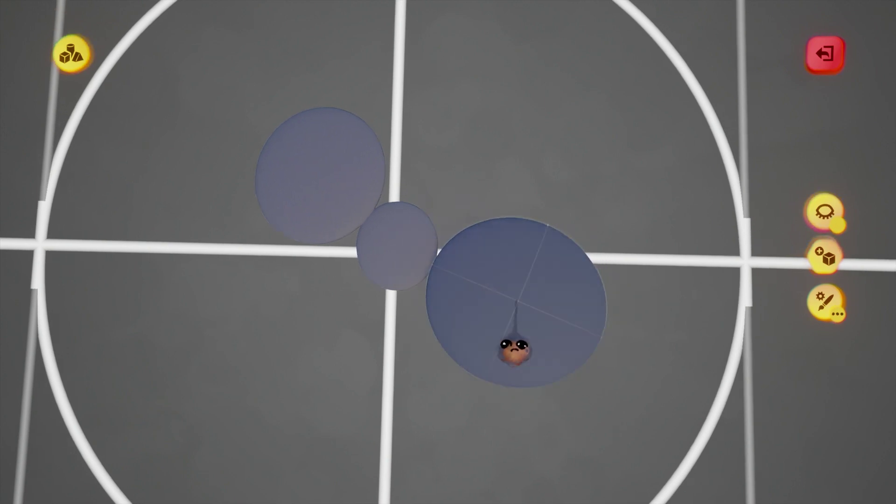
middle_drag(516, 351, 469, 264)
middle_drag(460, 230, 480, 316)
Add more discs of varied sizes, tucking small ones into the gaps of the cluster
middle_drag(467, 250, 467, 420)
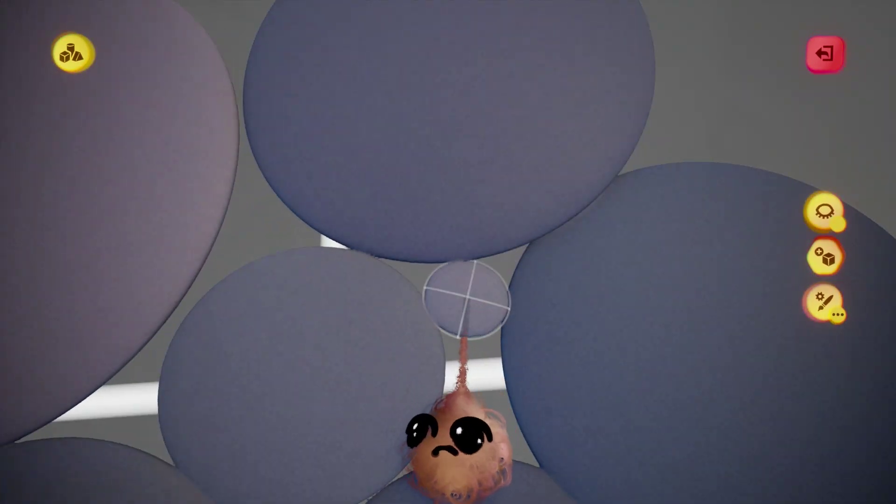
middle_drag(467, 298, 481, 286)
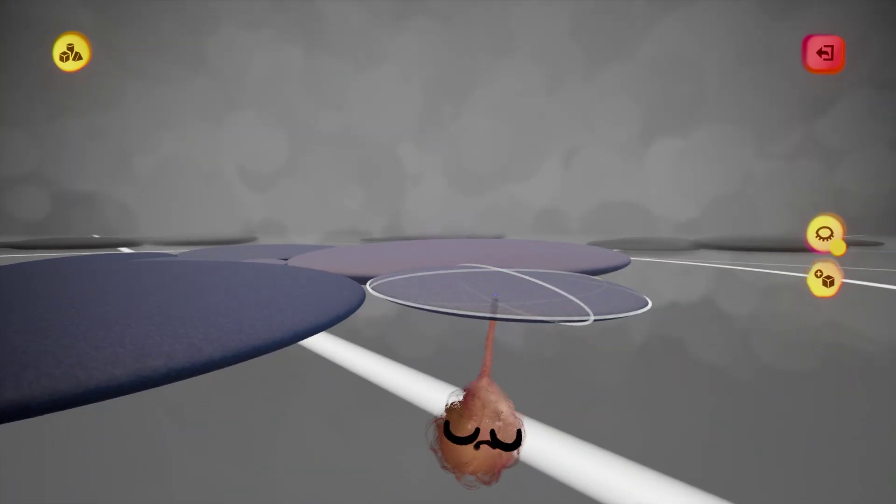
middle_drag(482, 314, 423, 384)
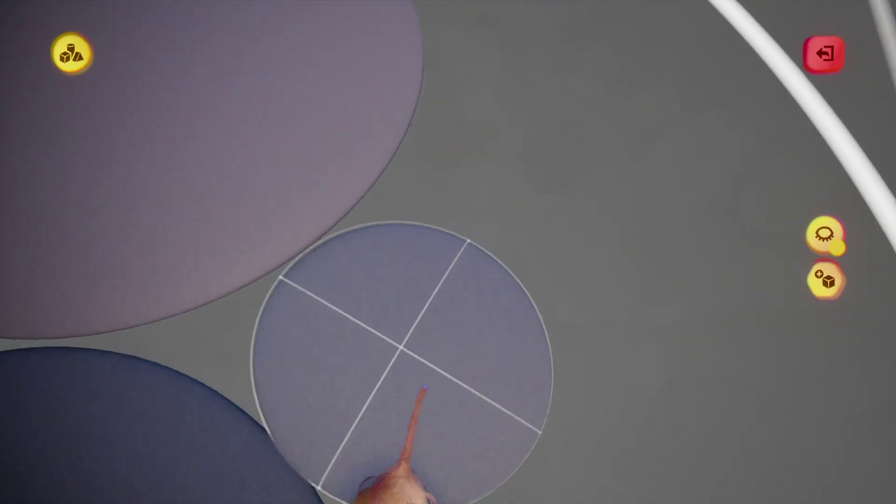
scroll(420, 369, down, 10)
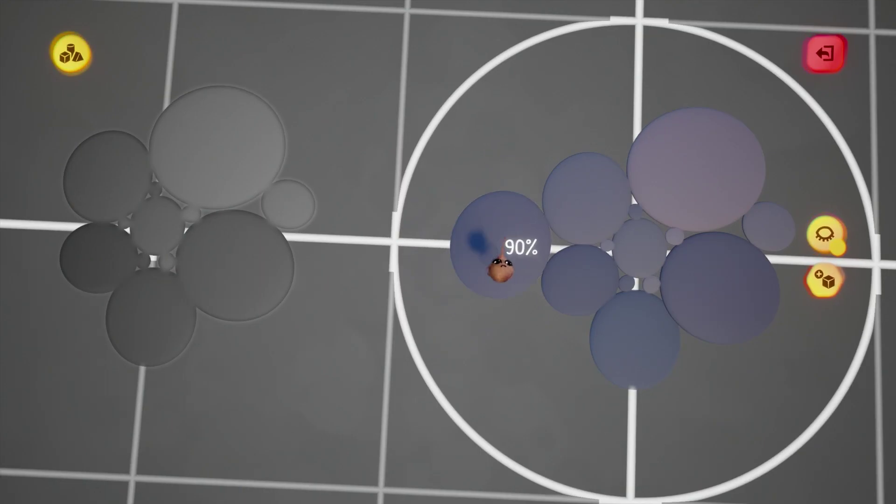
middle_drag(499, 270, 420, 375)
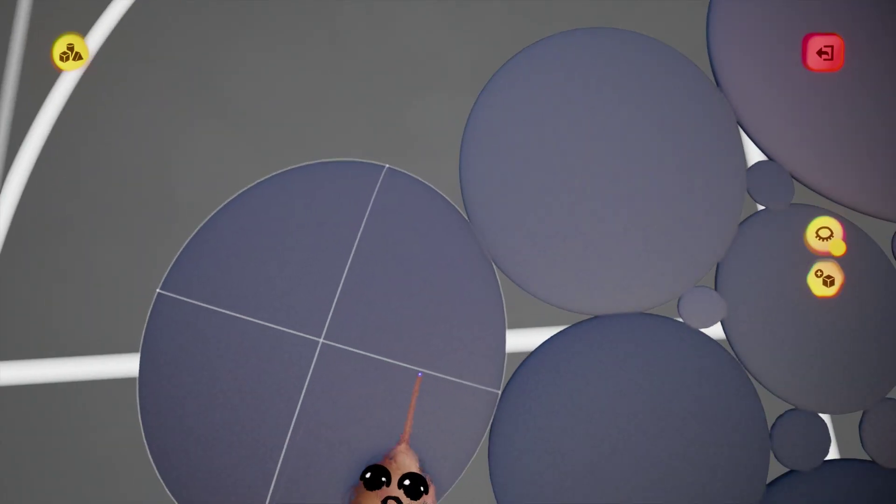
scroll(421, 376, down, 5)
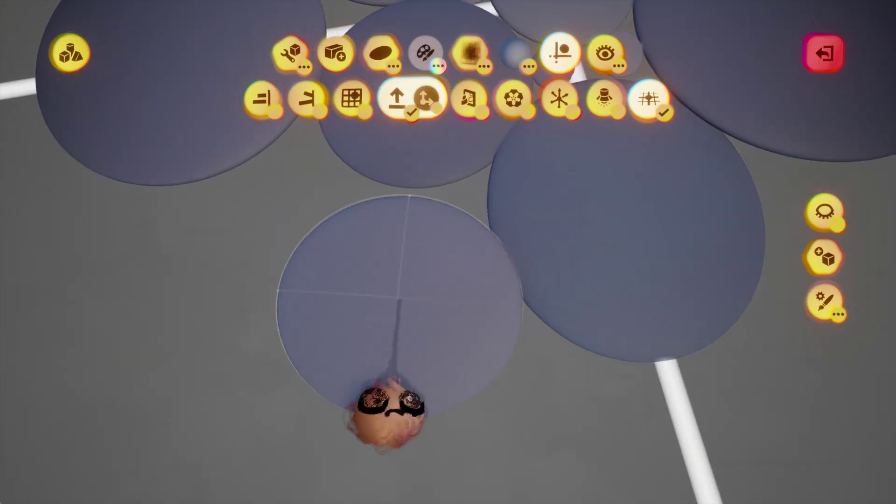
key(Escape)
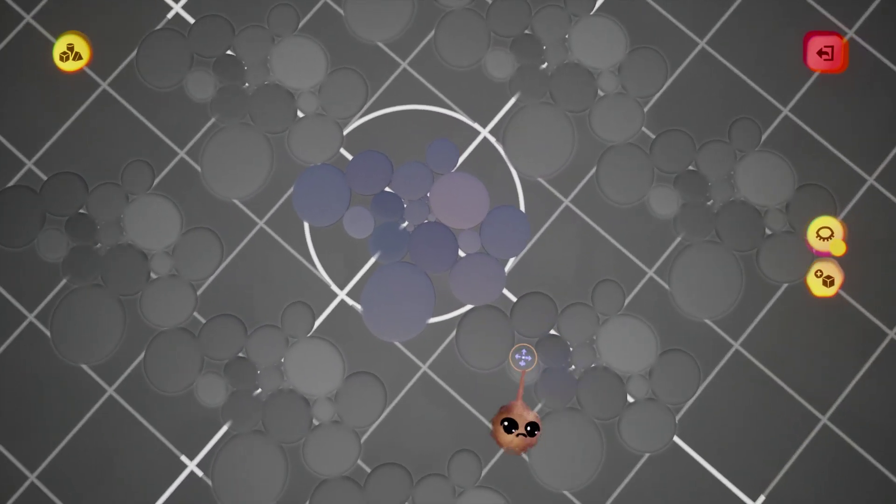
Stamp many disc primitives of varying sizes to pack the tile with no gaps between clones
key(Tab)
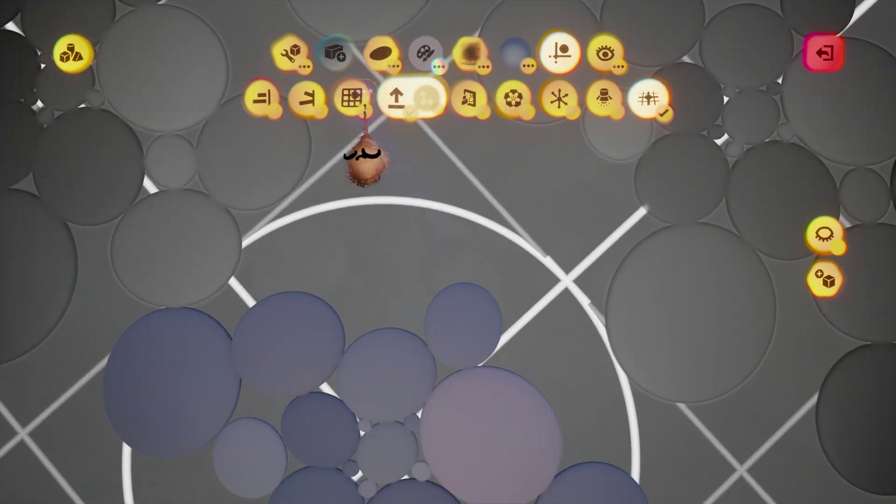
click(381, 56)
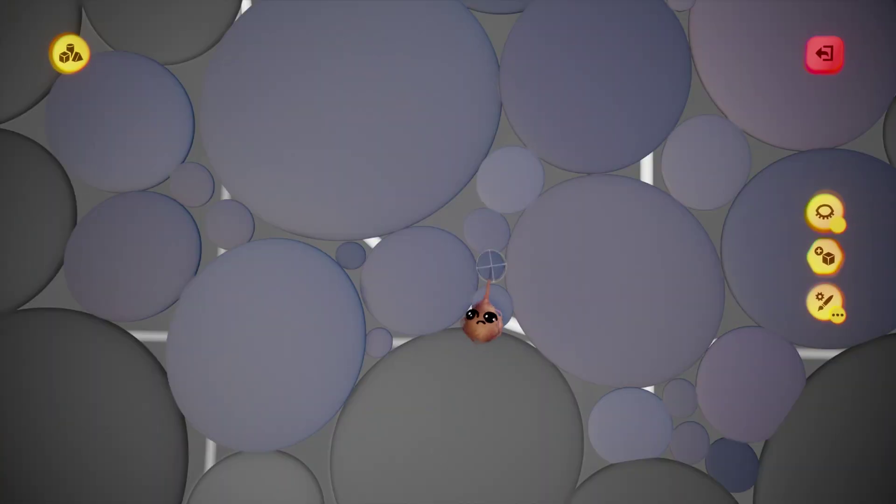
key(Escape)
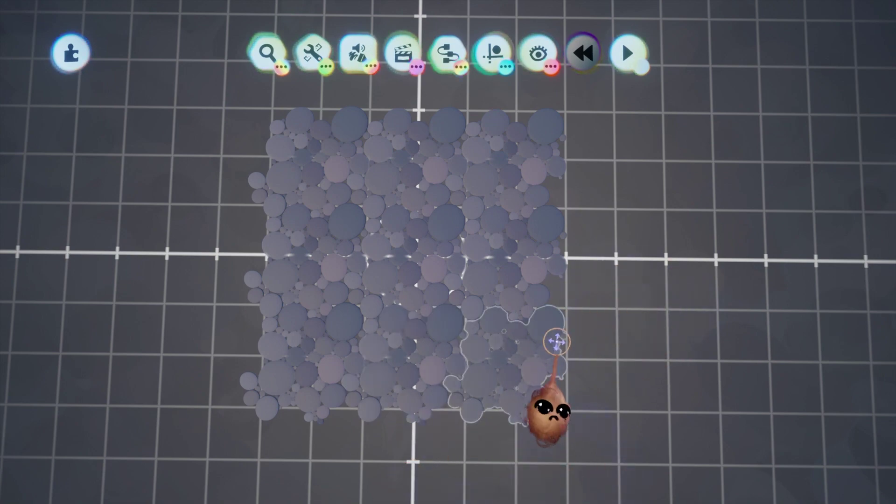
Zoom and tilt low over the tiled discs, then reopen the disc sculpt for editing
scroll(734, 91, up, 3)
middle_drag(587, 203, 511, 296)
click(511, 296)
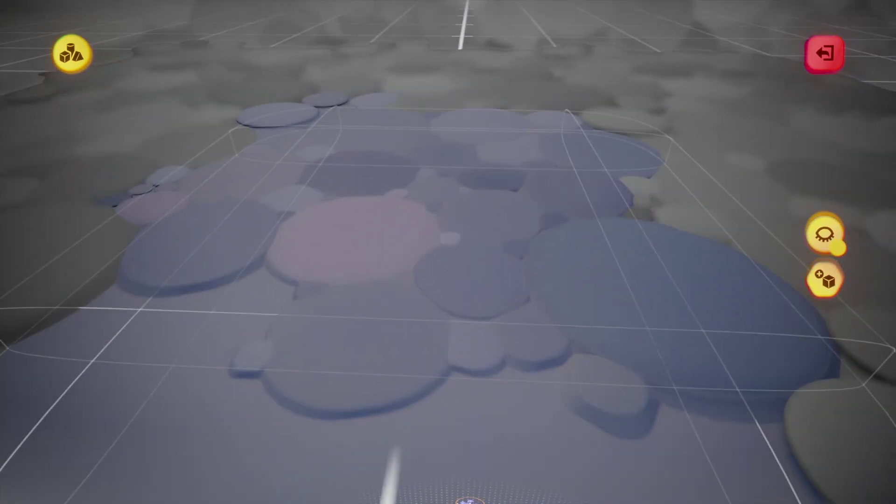
Exit sculpt editing and briefly check the tool menus
key(Escape)
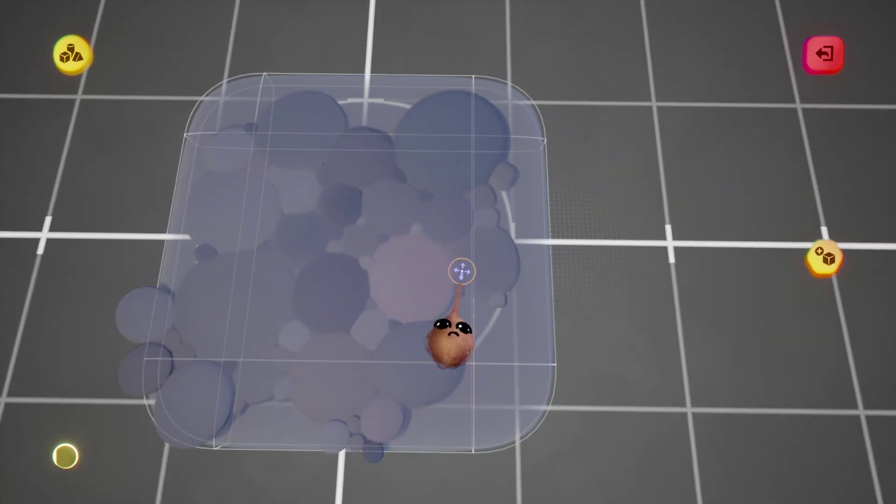
key(Tab)
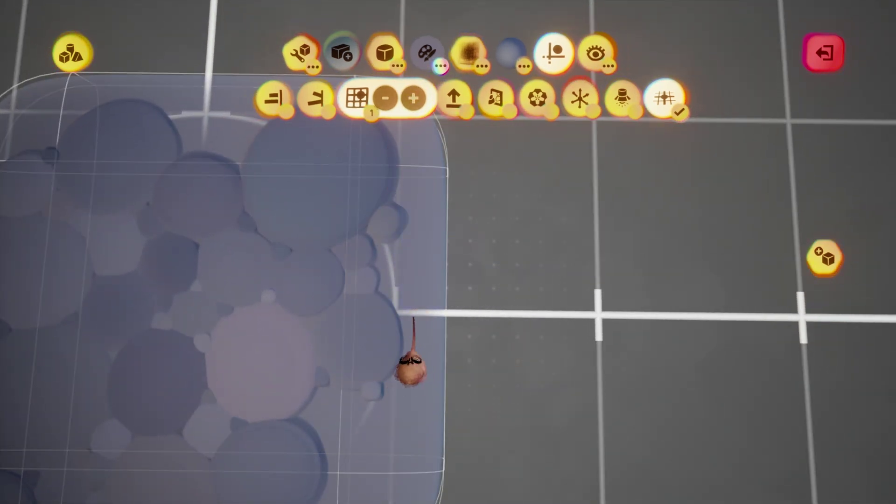
key(Escape)
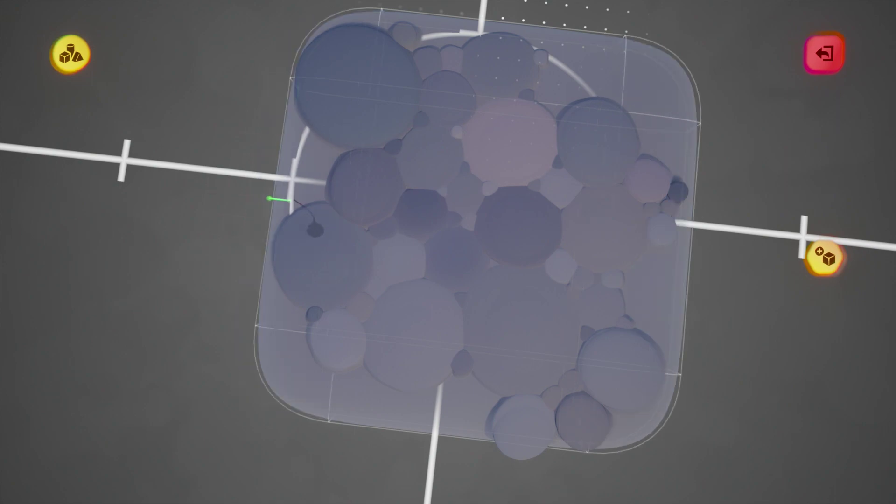
Reopen the disc sculpt and orbit to a straight top-down view of the spheroid cluster
double_click(314, 295)
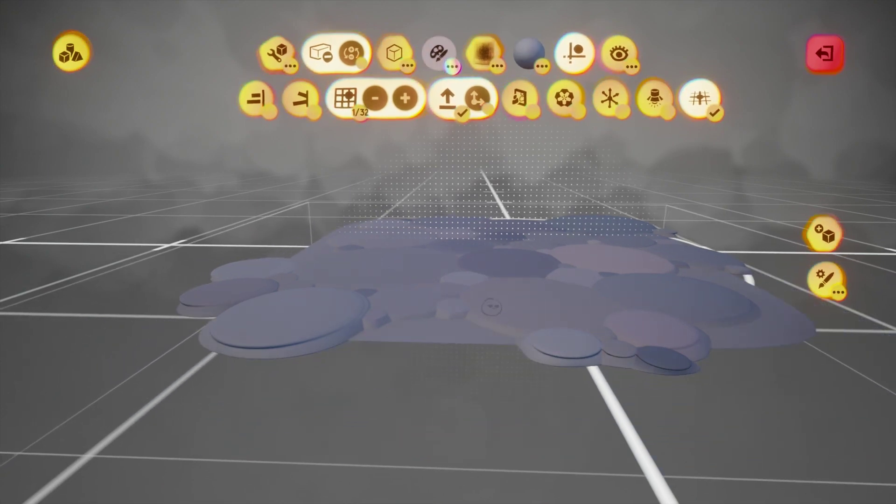
mouse_move(491, 308)
middle_down()
mouse_move(520, 414)
mouse_move(516, 481)
mouse_move(562, 488)
mouse_move(557, 498)
mouse_move(547, 306)
middle_up()
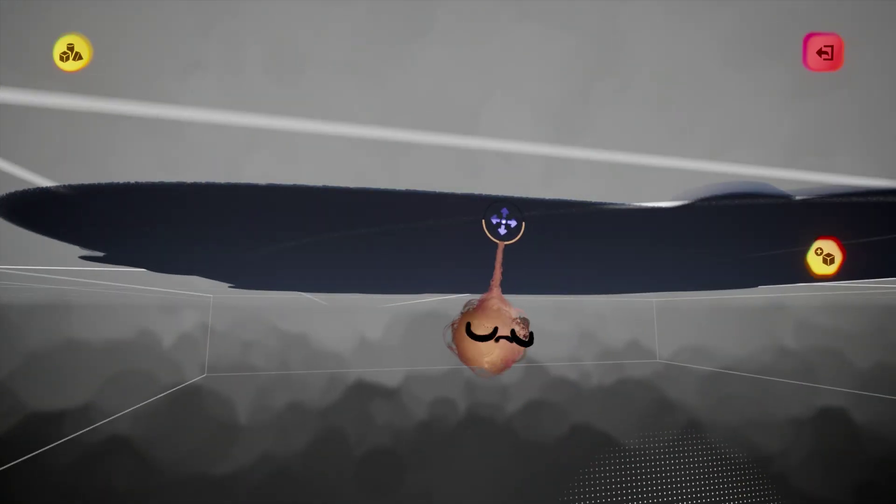
mouse_move(493, 336)
middle_down()
mouse_move(490, 321)
mouse_move(524, 470)
mouse_move(520, 420)
mouse_move(513, 451)
middle_up()
middle_drag(518, 355, 378, 49)
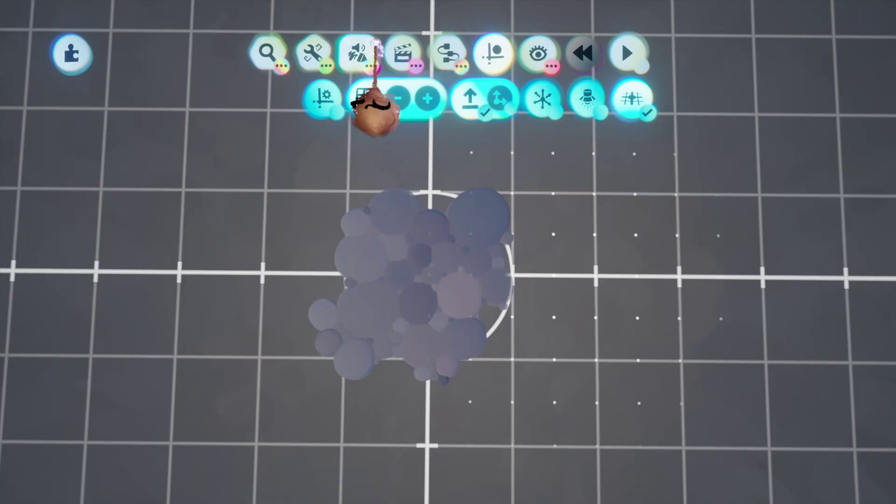
Clone the spheroid cluster to the right, above, top-right and other spots around the original
click(419, 99)
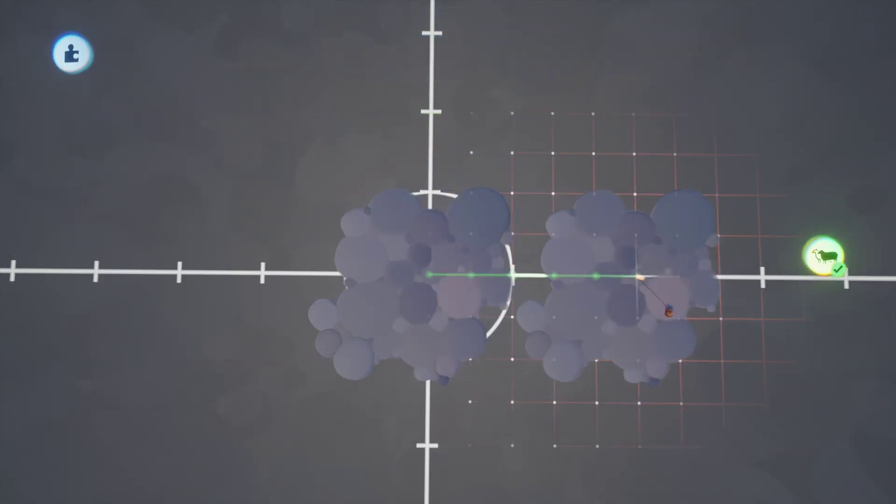
click(626, 301)
drag(430, 360, 436, 120)
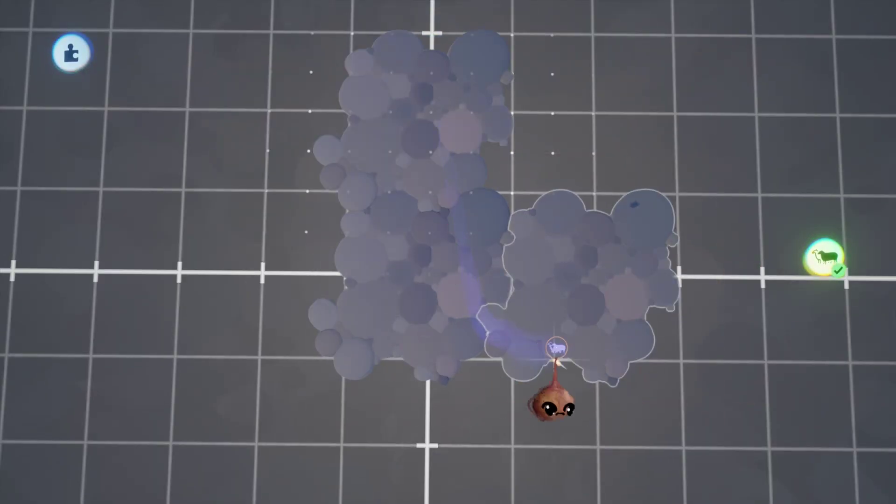
drag(421, 259, 594, 104)
drag(421, 259, 556, 355)
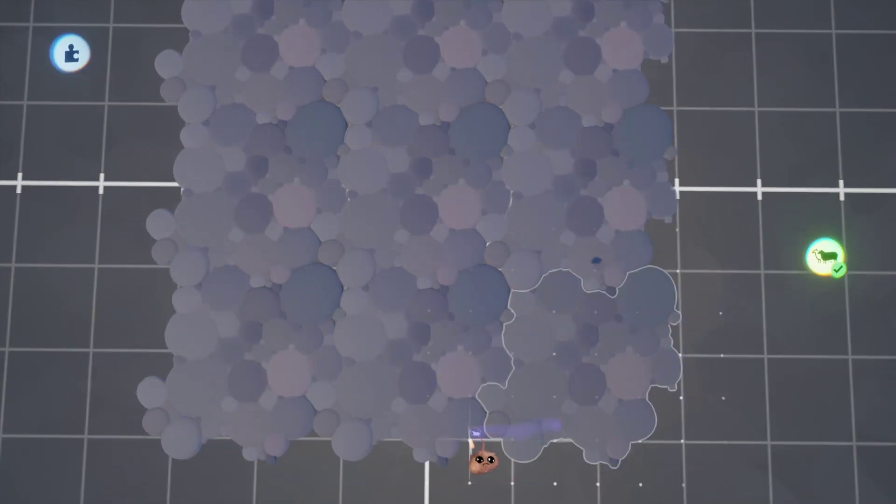
scroll(432, 365, up, 5)
drag(475, 433, 350, 44)
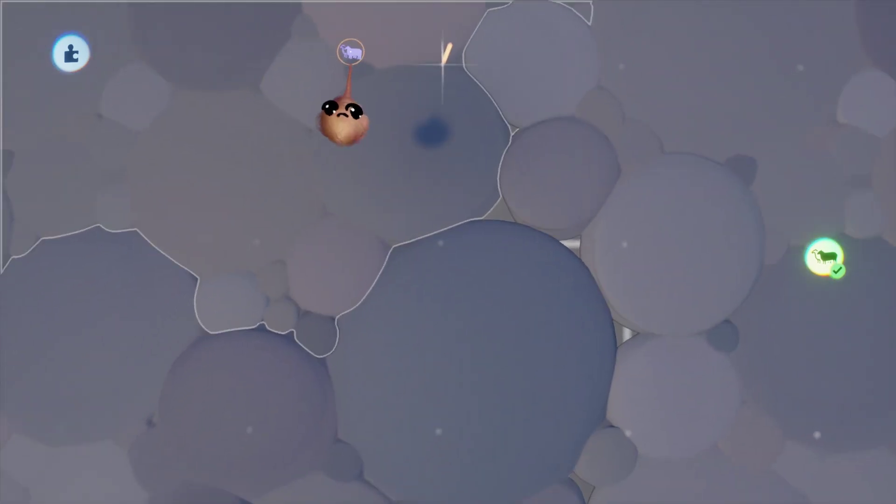
Exit the shape editor, look down over the spheroid sheet, and leave sculpt mode
key(Escape)
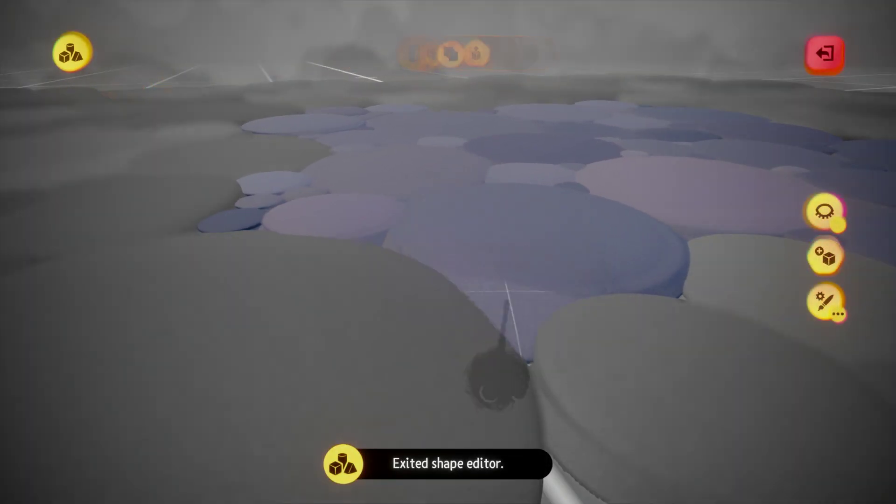
middle_drag(506, 380, 518, 406)
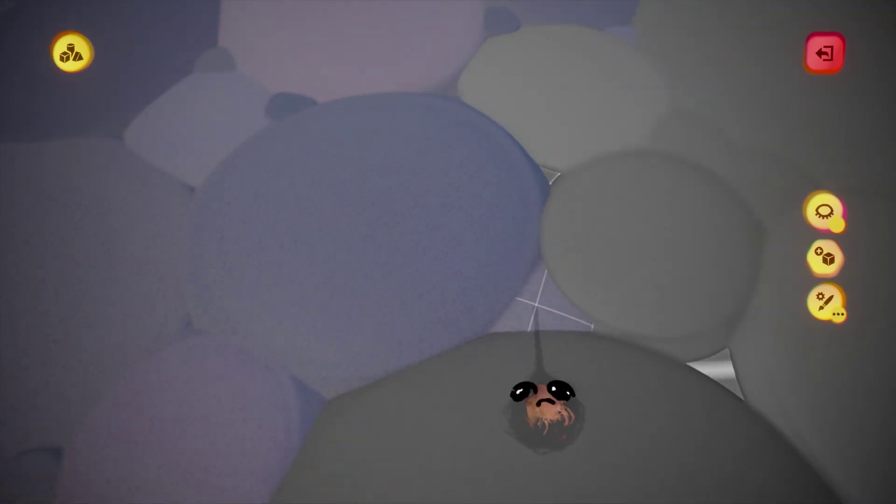
scroll(551, 411, up, 5)
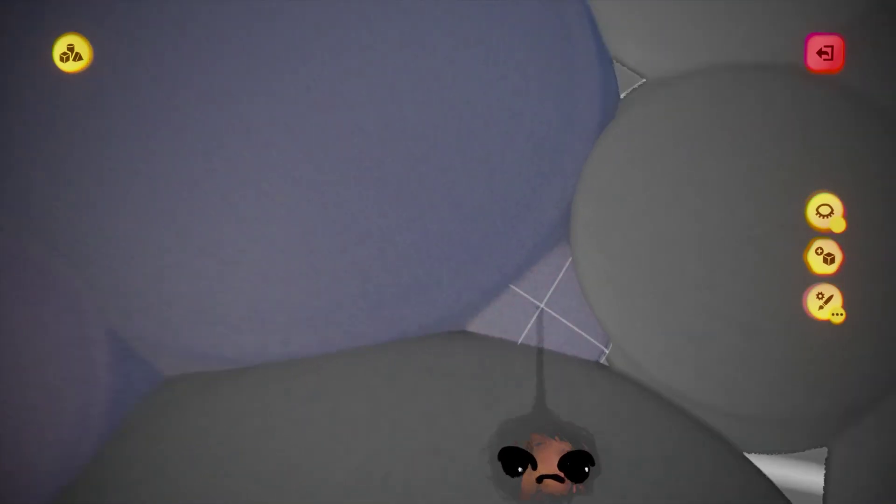
scroll(553, 445, up, 5)
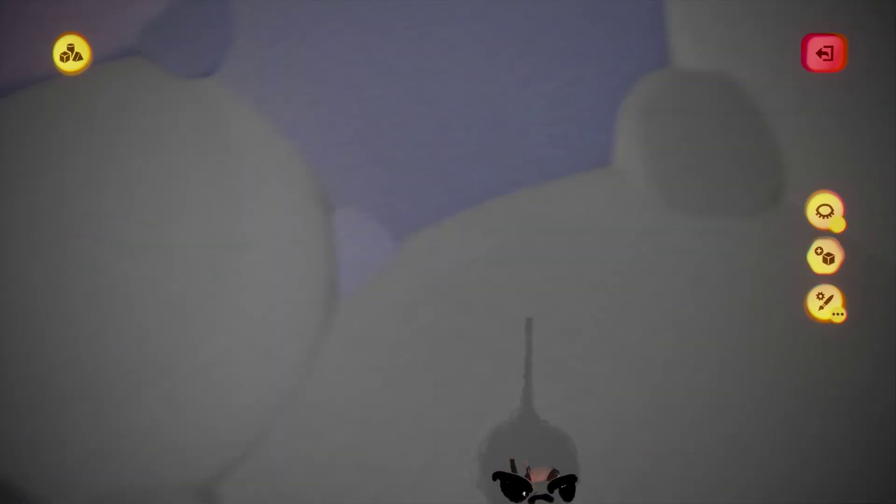
key(Escape)
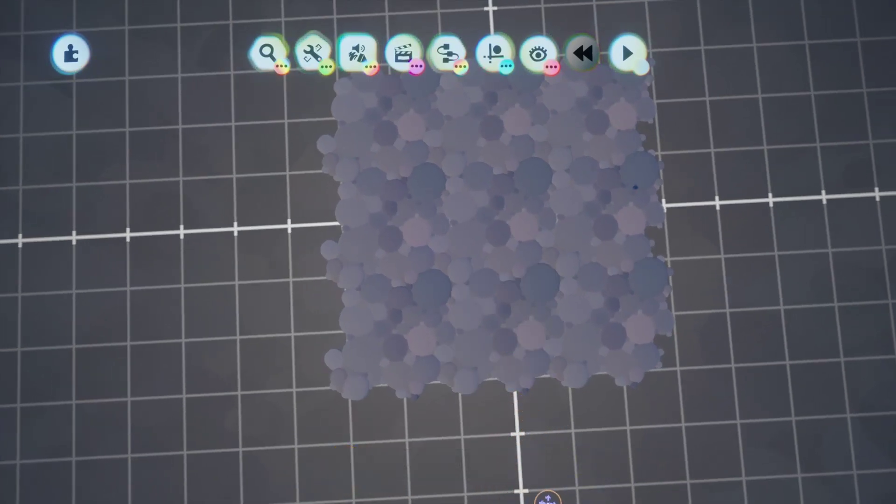
In the spheroid sculpture's Outer Properties, raise Glow from 5% to about 21%
drag(601, 460, 548, 497)
middle_drag(548, 497, 629, 149)
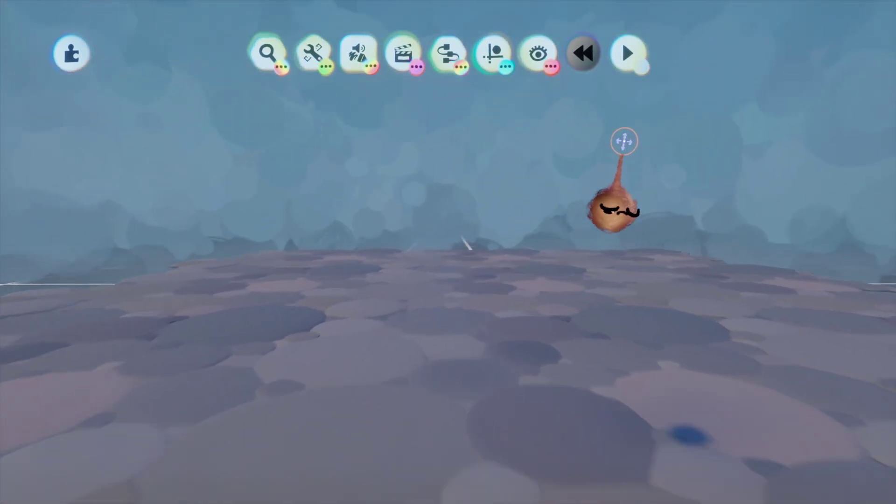
click(624, 142)
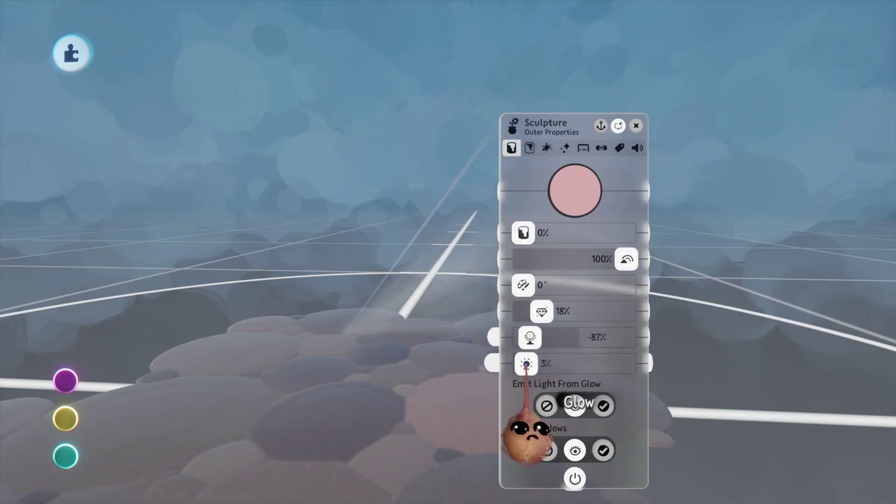
drag(529, 438, 546, 436)
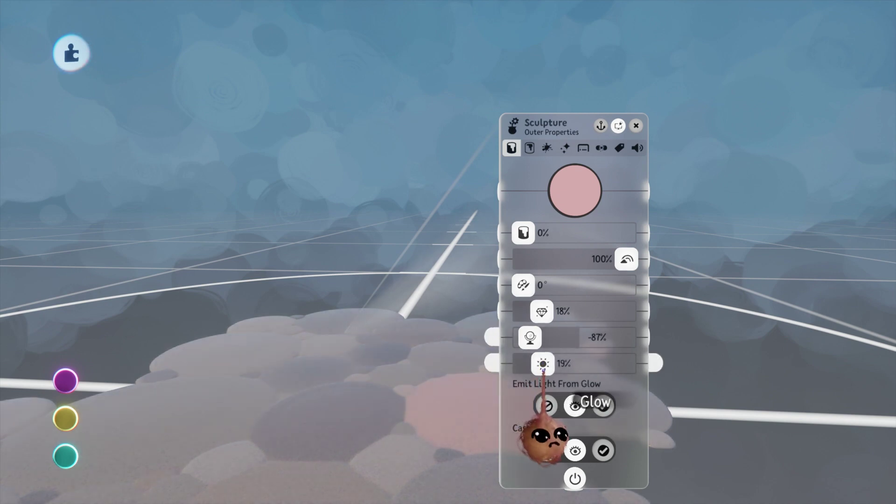
middle_drag(565, 467, 543, 383)
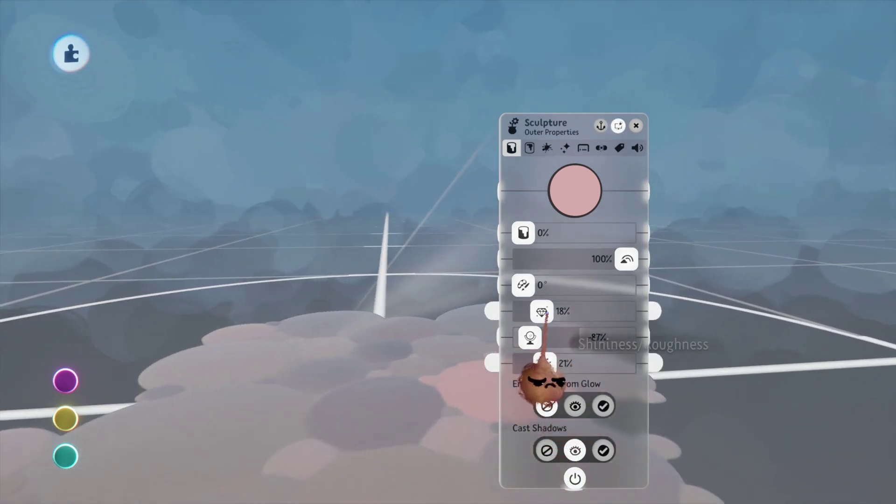
middle_drag(441, 392, 500, 413)
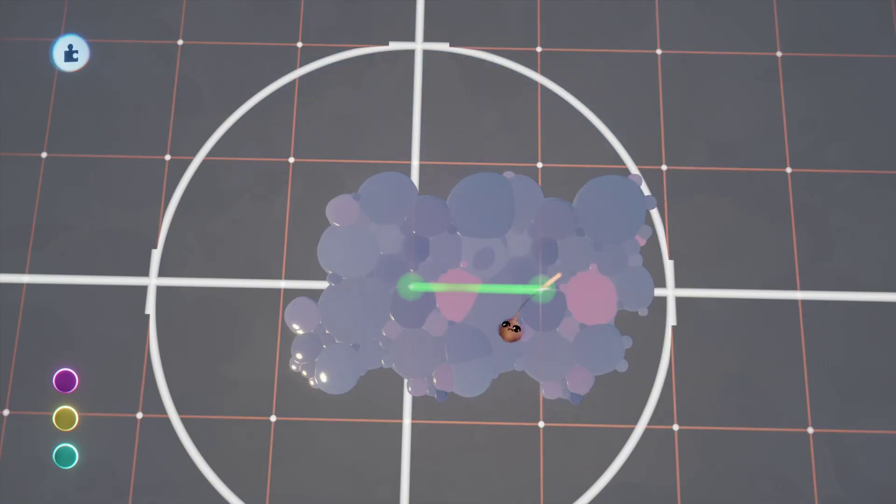
Clone the spheroid tile into a long rightward strip, undoing the excess sheet of clones
mouse_move(406, 303)
mouse_down()
mouse_move(580, 330)
mouse_move(610, 360)
mouse_move(600, 170)
mouse_move(238, 135)
mouse_up()
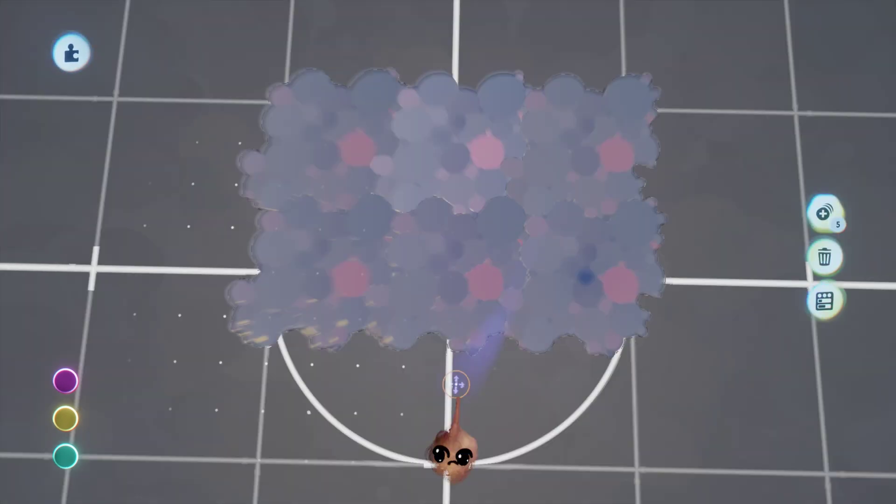
key(ctrl+z)
key(ctrl+z)
key(ctrl+z)
key(ctrl+z)
drag(229, 271, 507, 261)
mouse_move(506, 260)
middle_down()
mouse_move(570, 364)
mouse_move(550, 320)
mouse_move(566, 278)
mouse_move(559, 230)
middle_up()
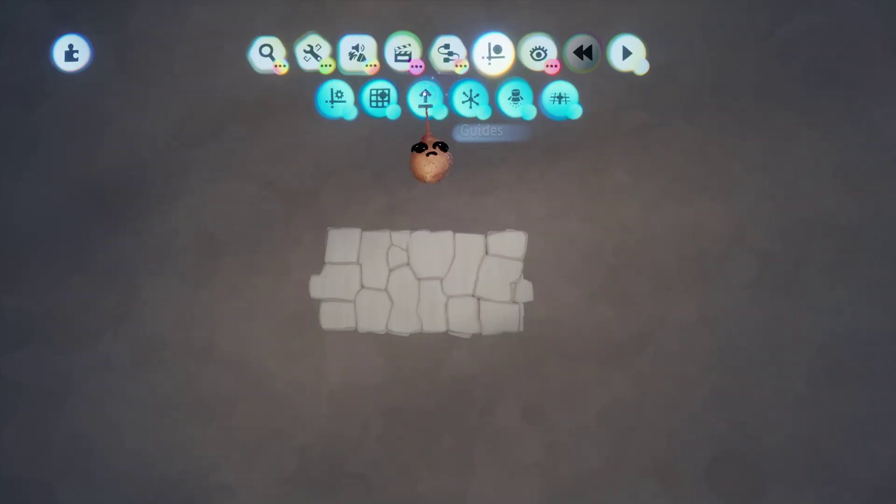
click(377, 97)
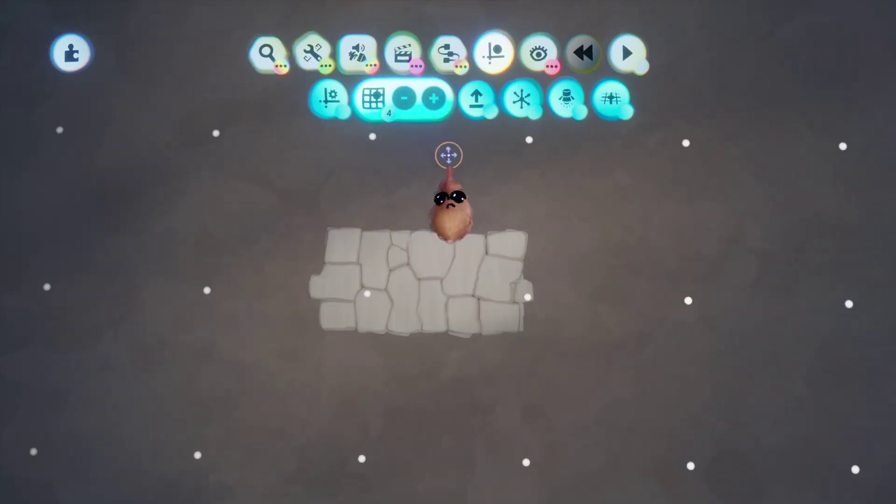
Stretch the stone paving sections upward and down to the bottom row
drag(415, 360, 528, 220)
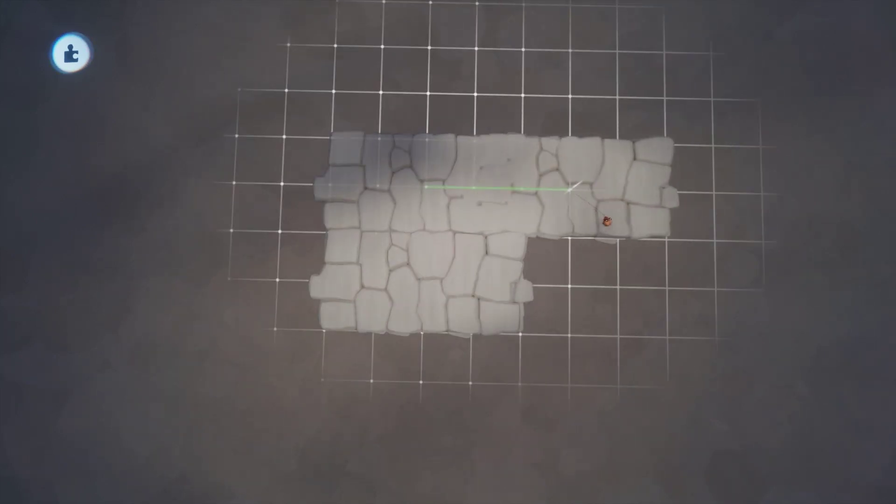
drag(624, 255, 321, 396)
drag(204, 433, 202, 230)
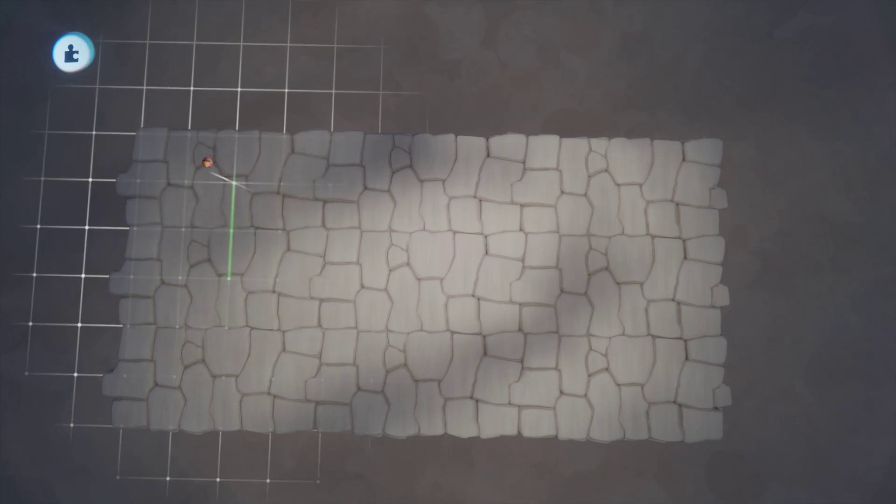
Reposition the outlined stone pieces toward the paving's centre and check them from above
drag(373, 303, 422, 282)
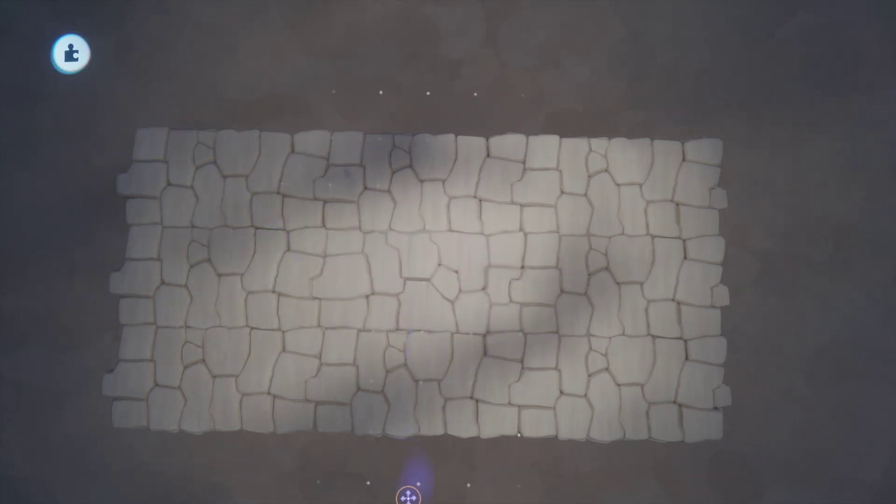
drag(623, 220, 626, 199)
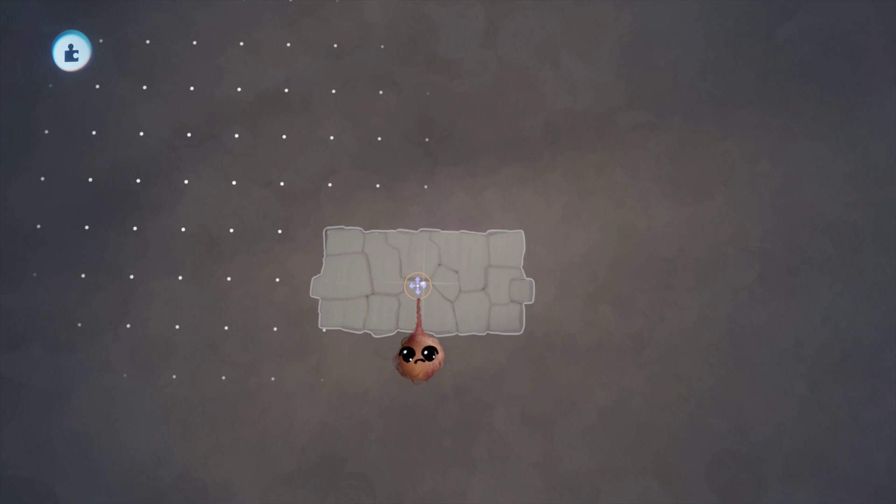
drag(417, 286, 419, 298)
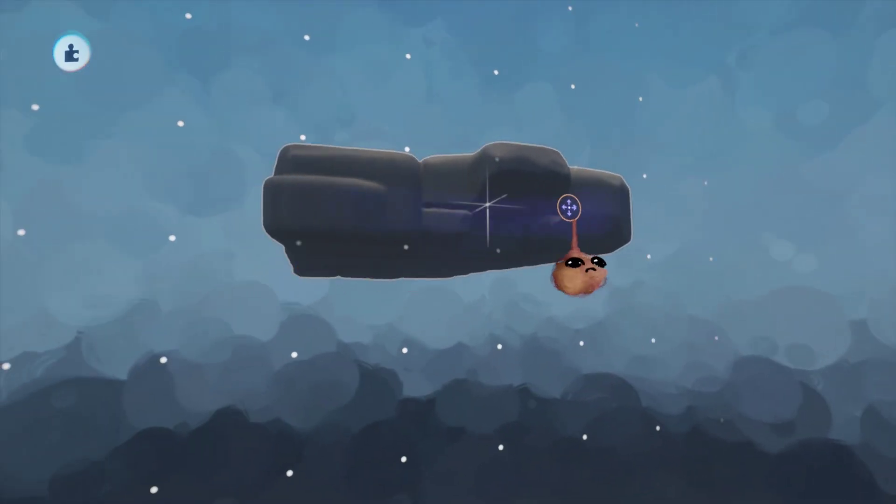
drag(569, 208, 488, 382)
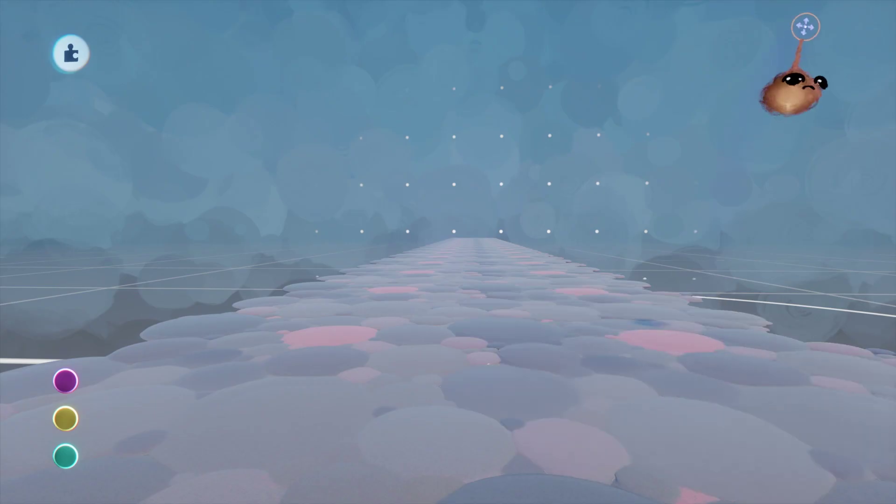
Undo the clones back to the single pink-and-blue cluster, with grid snap at 2
mouse_move(805, 26)
middle_down()
mouse_move(654, 150)
mouse_move(584, 432)
mouse_move(557, 324)
mouse_move(561, 374)
middle_up()
click(566, 374)
click(575, 367)
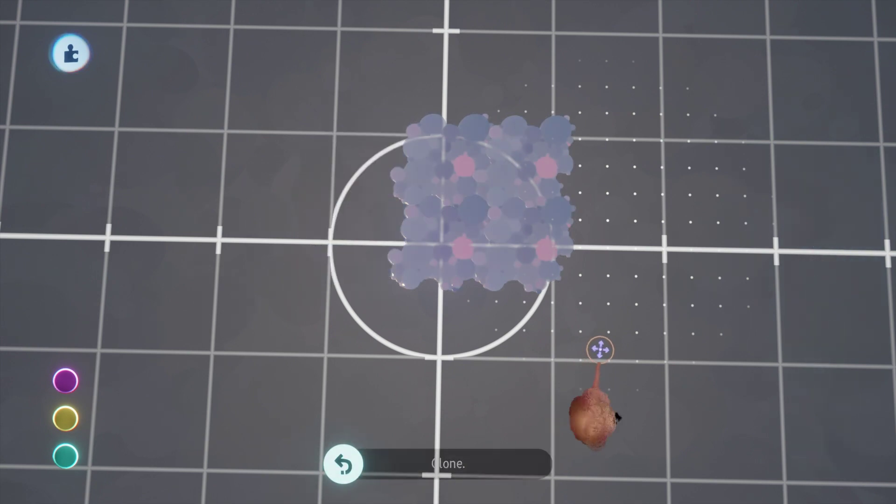
scroll(590, 437, up, 3)
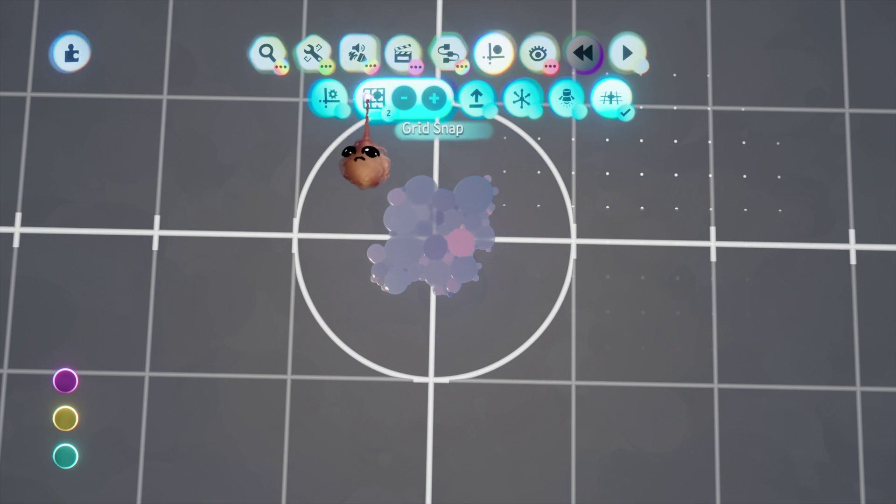
scroll(455, 488, up, 5)
middle_drag(480, 476, 606, 410)
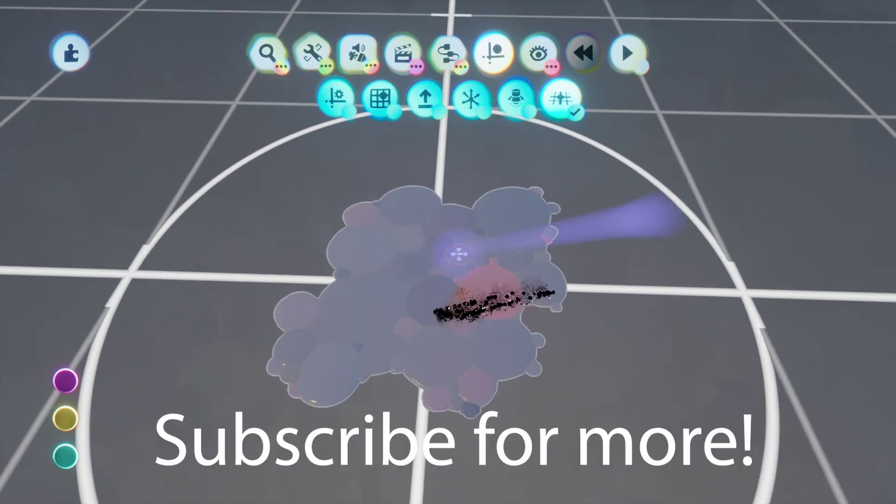